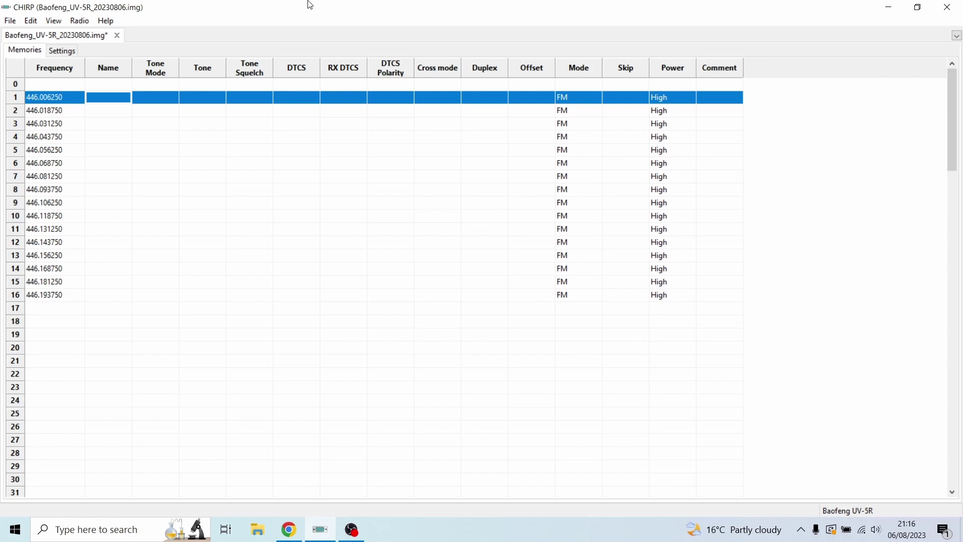
- Choose High as the power level of memory 1 and decline overwriting that memory with pasted data
left_click(679, 97)
left_click(688, 99)
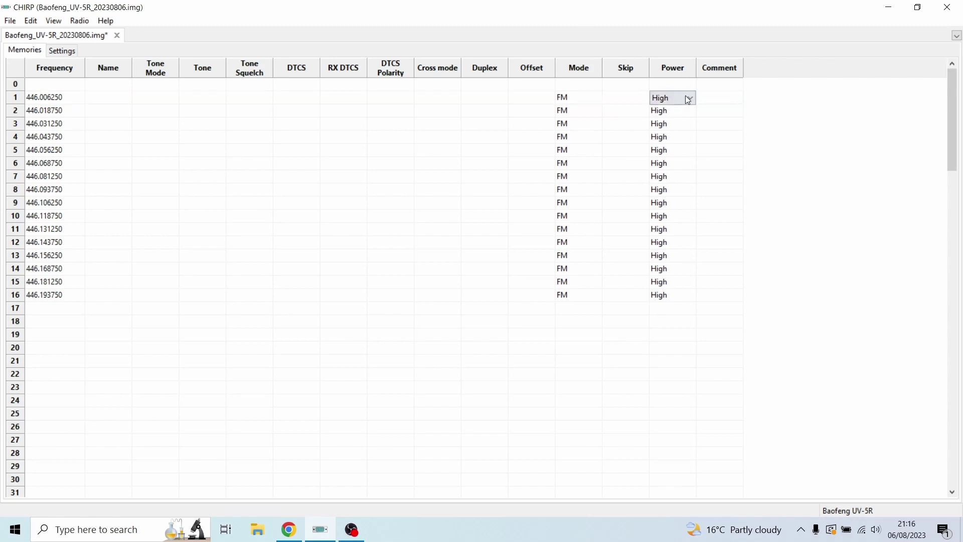
left_click(688, 99)
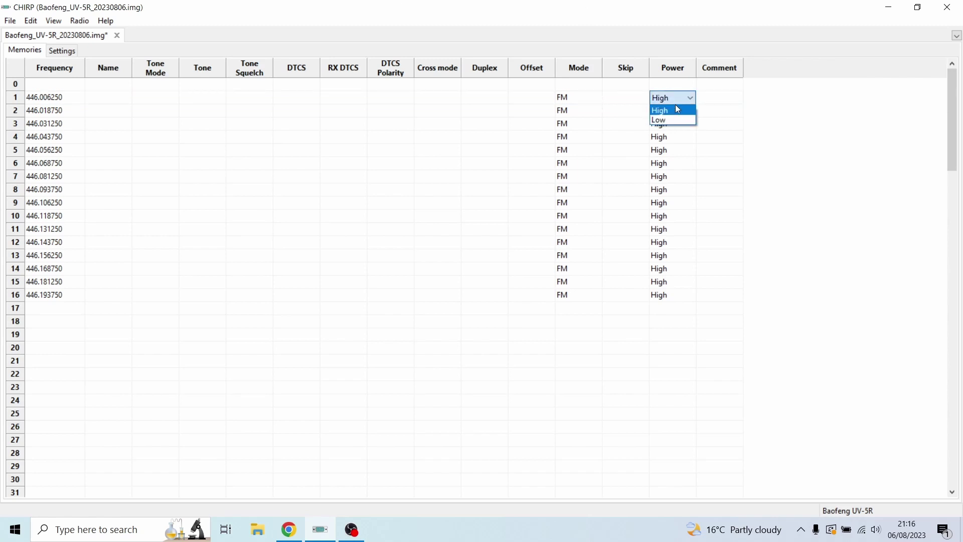
left_click(678, 109)
key("ctrl+v")
left_click(565, 263)
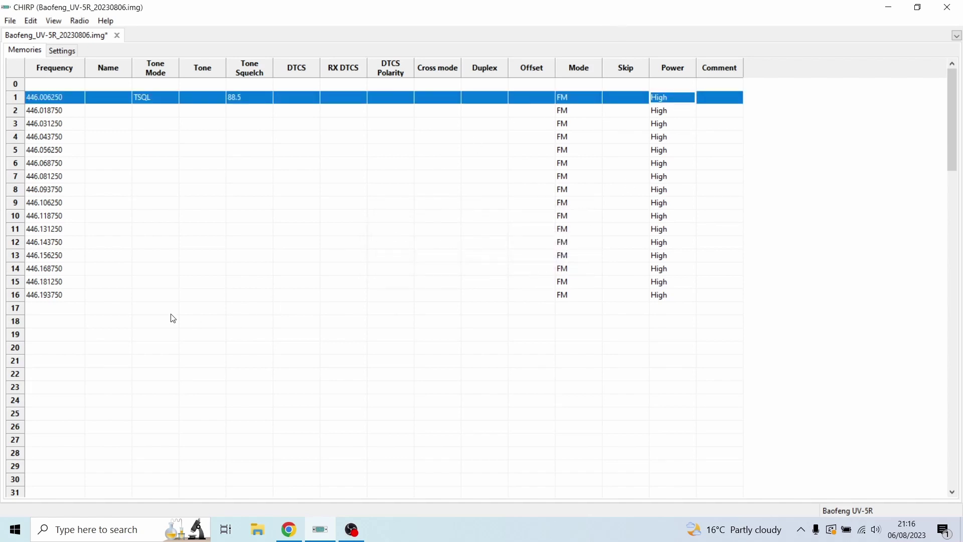
left_click(141, 317)
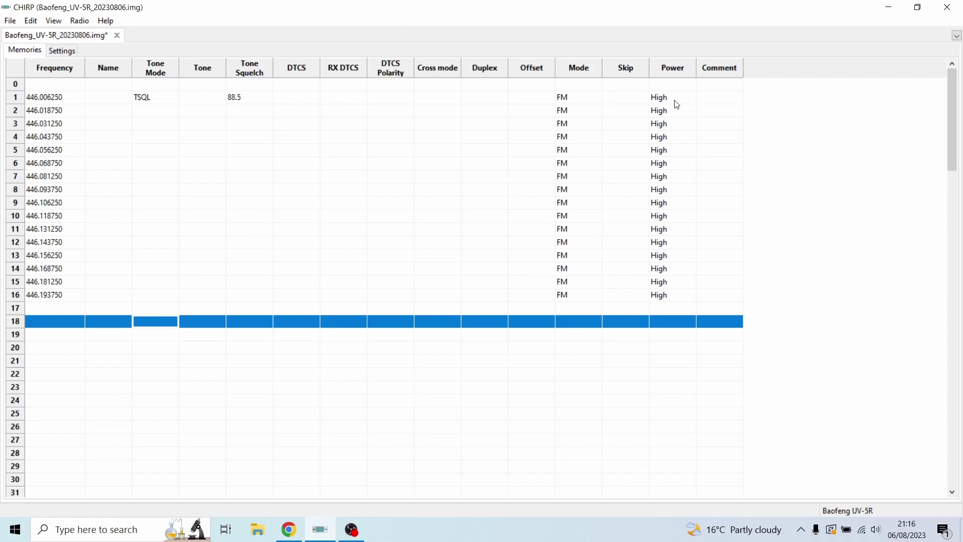
- Clear the tone mode of memory 1
left_click(170, 103)
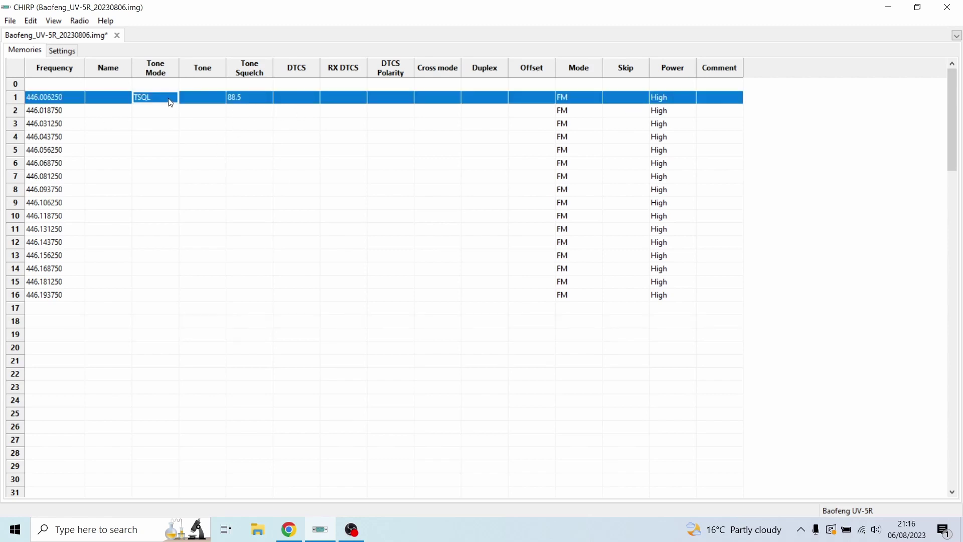
left_click(170, 100)
left_click(175, 98)
left_click(168, 111)
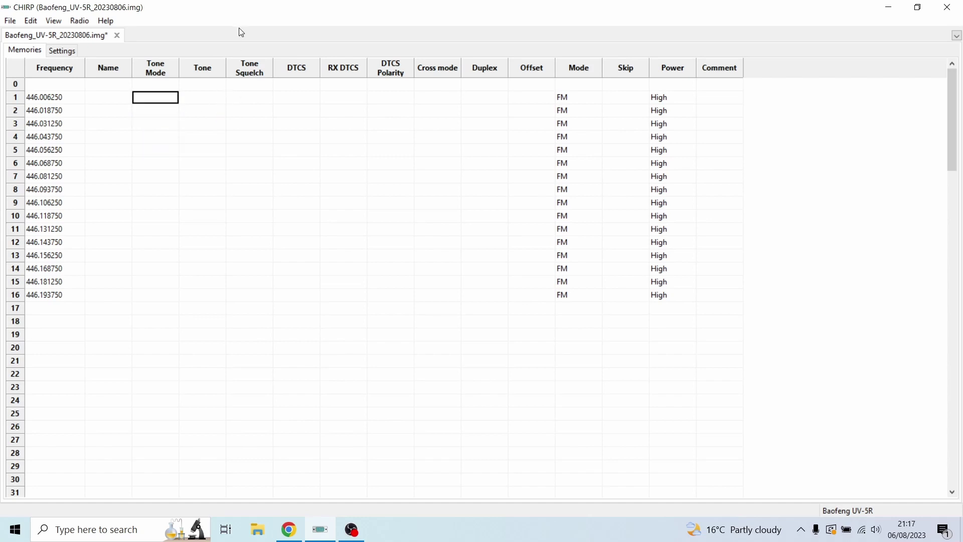
- Save the memory list in the Documents folder as Baofeng_UV-5R_20230806.img
left_click(16, 23)
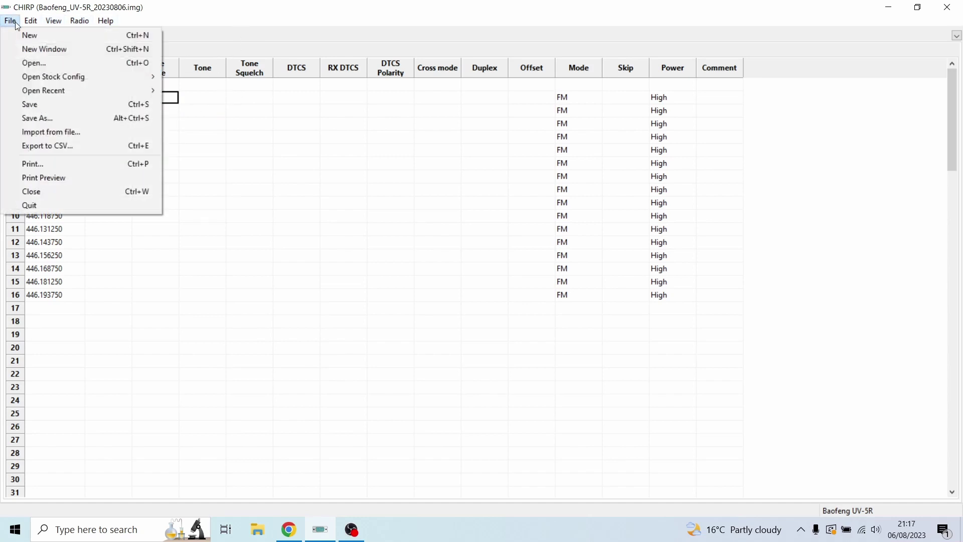
left_click(41, 105)
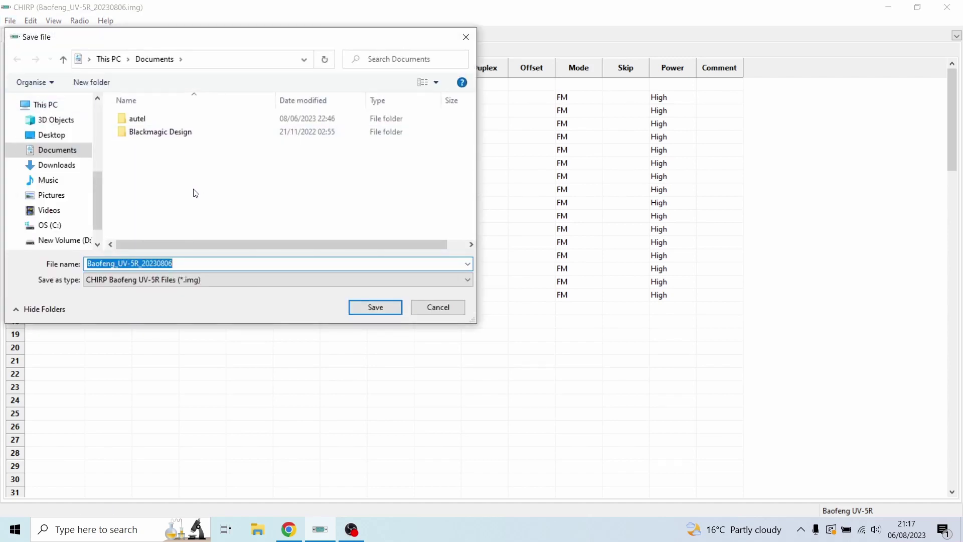
left_click(365, 307)
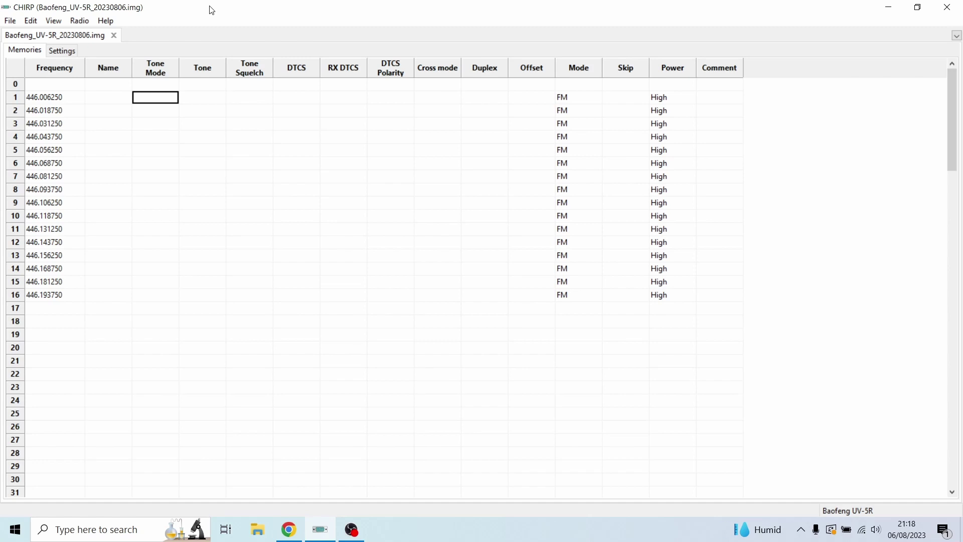
- Download the memories from the radio using port USB-SERIAL CH340 (COM5), vendor Retevis and model RT619
left_click(79, 22)
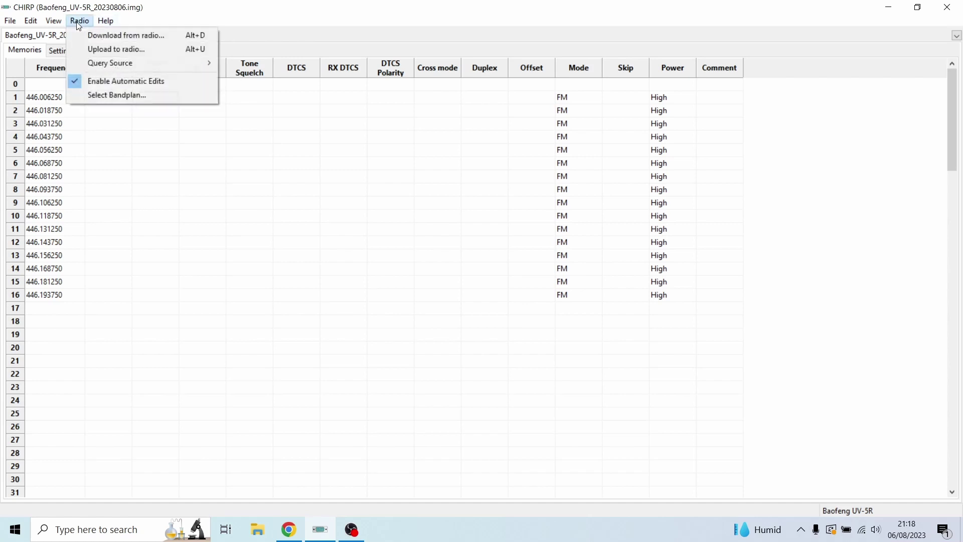
left_click(139, 37)
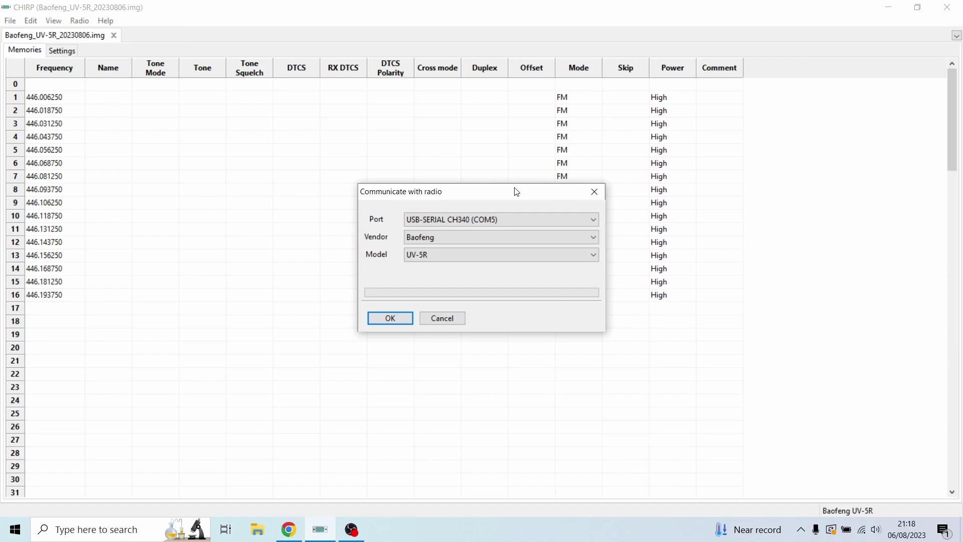
left_click(554, 237)
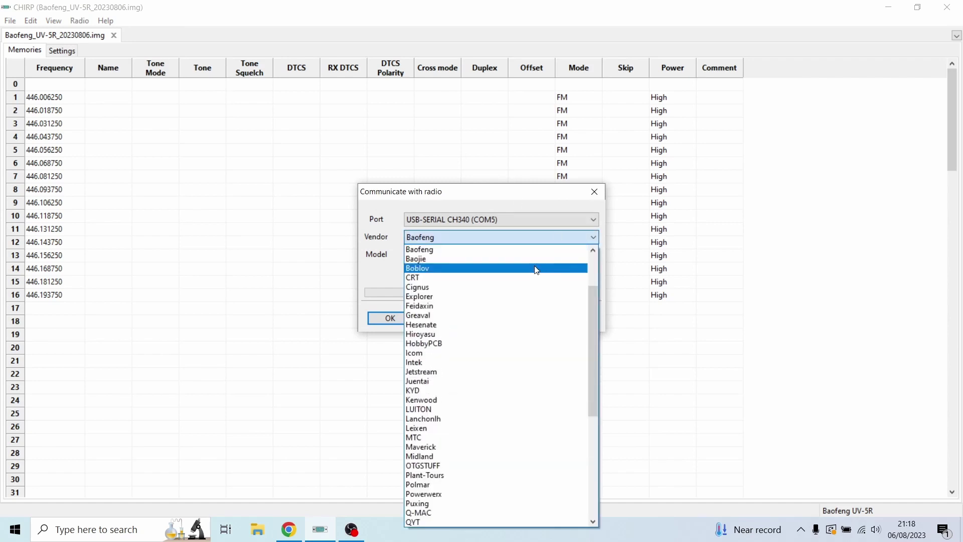
scroll(506, 377, "down", 1)
scroll(504, 374, "down", 4)
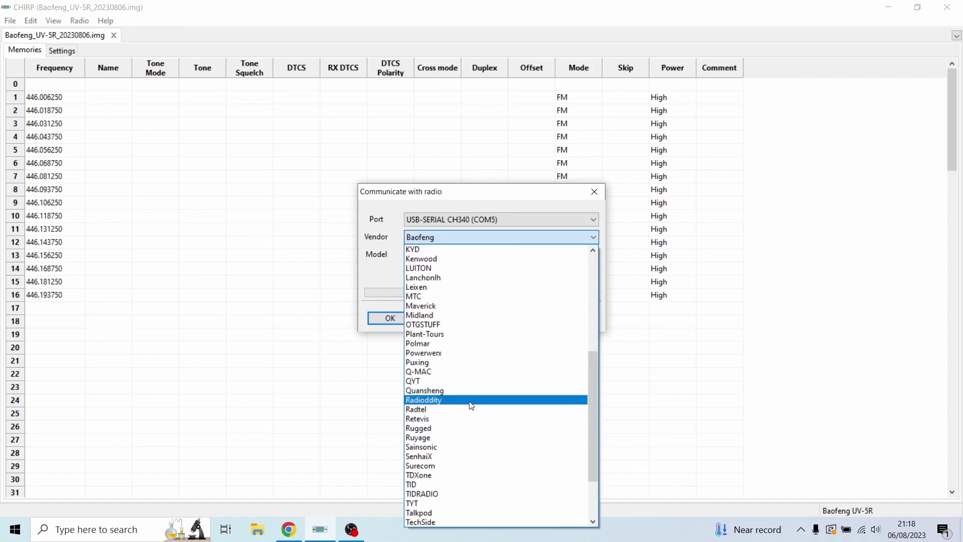
left_click(448, 427)
left_click(447, 255)
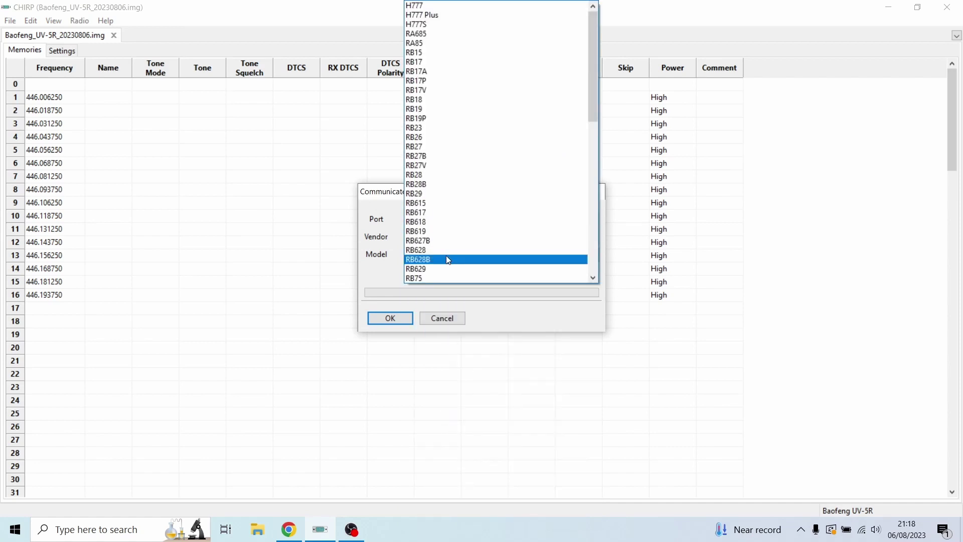
scroll(481, 213, "down", 15)
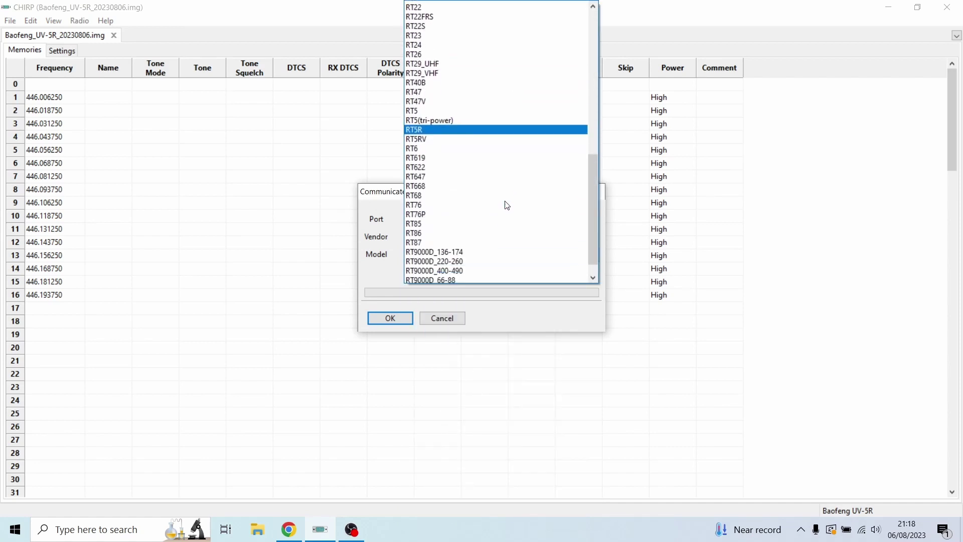
left_click(433, 128)
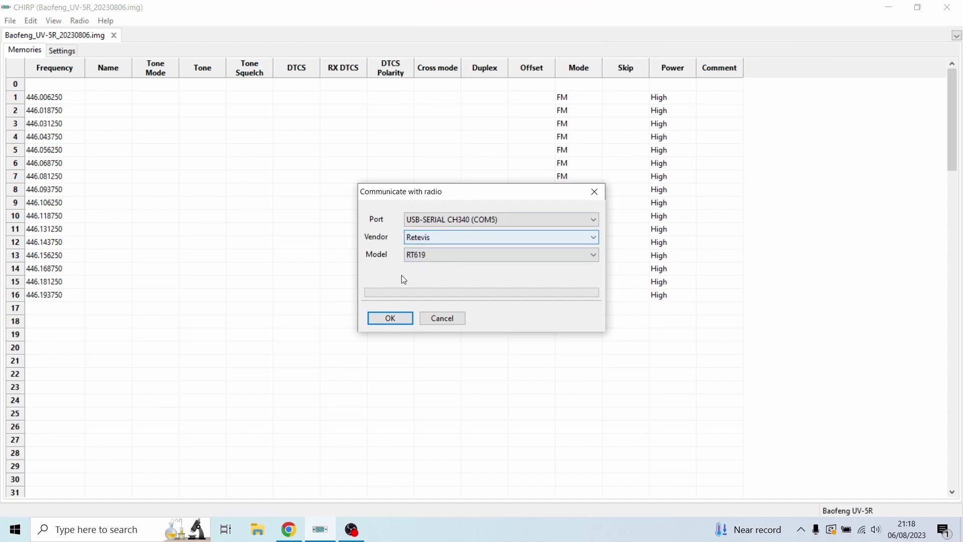
left_click(401, 320)
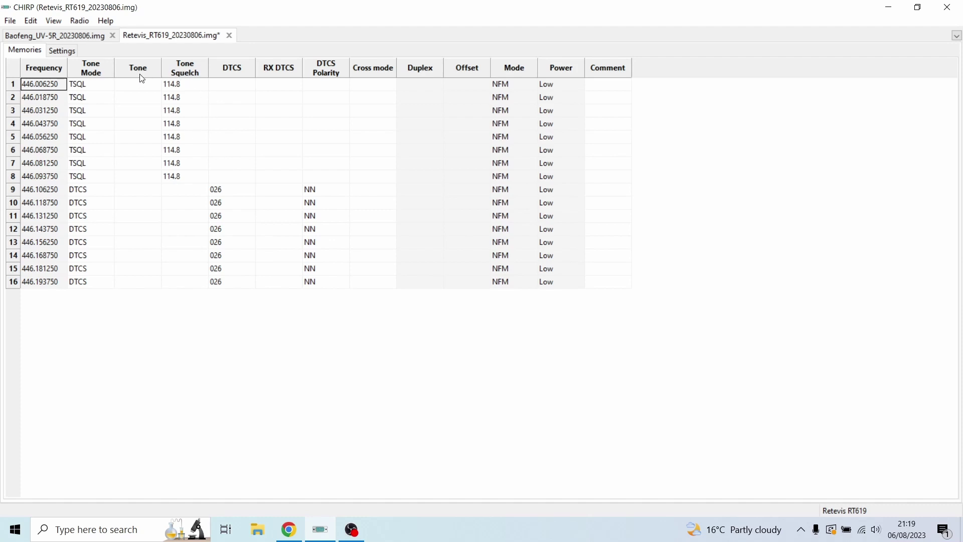
- Compare the channel settings of the Retevis RT619 image with those of the Baofeng UV-5R image
left_click(11, 25)
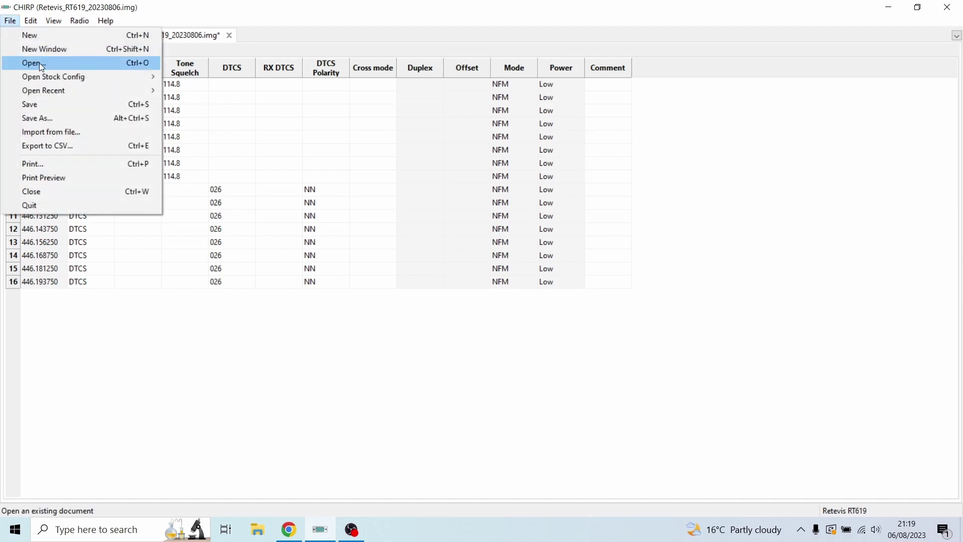
left_click(65, 35)
left_click(65, 35)
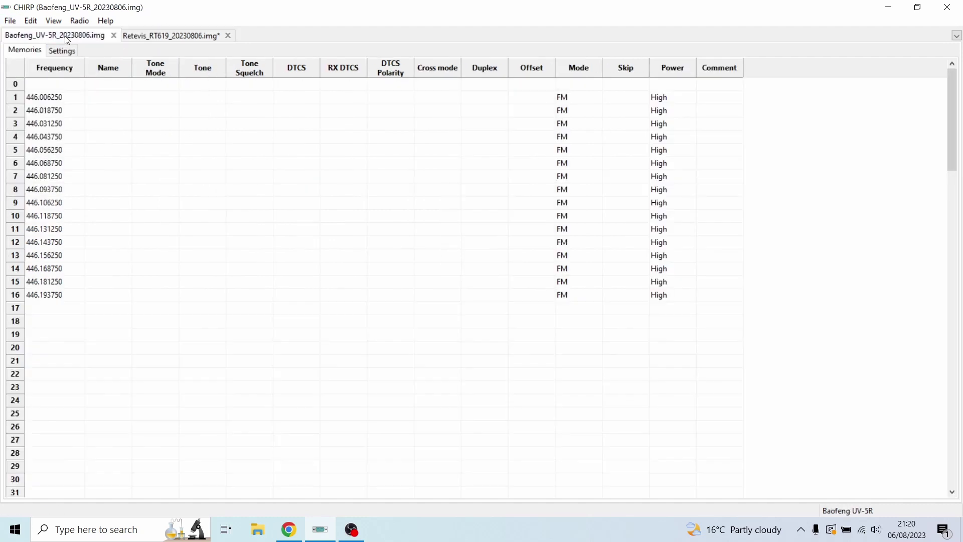
left_click(159, 38)
left_click(79, 38)
left_click(154, 40)
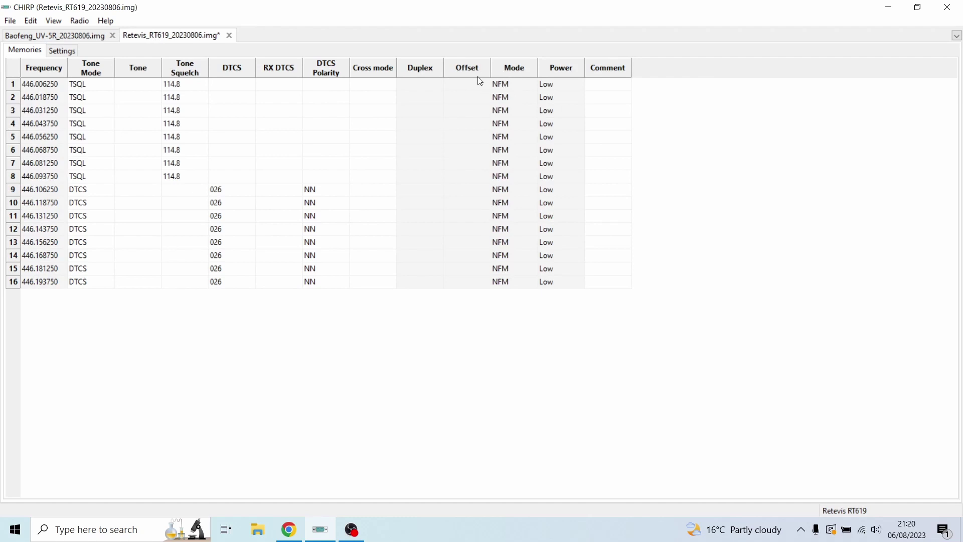
- In the Baofeng UV-5R image, set the mode of memories 1 and 2 to NFM
left_click(74, 34)
left_click(582, 99)
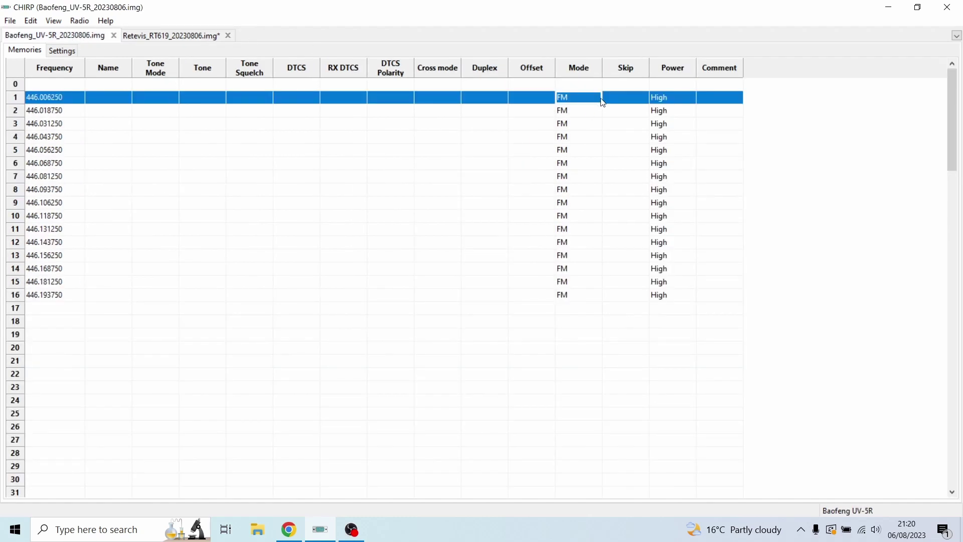
left_click(602, 100)
left_click(589, 117)
left_click(599, 111)
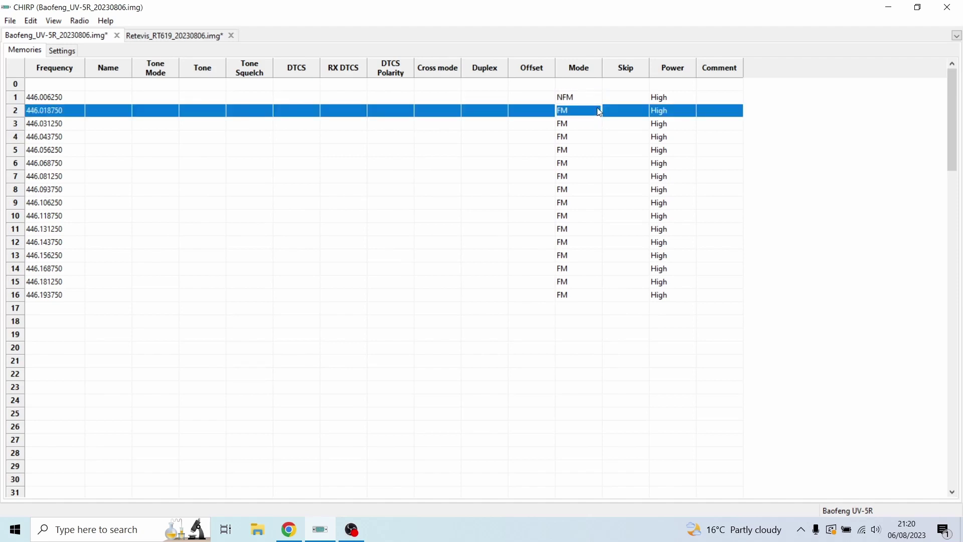
key("ctrl+v")
left_click(563, 262)
left_click(585, 114)
left_click(590, 130)
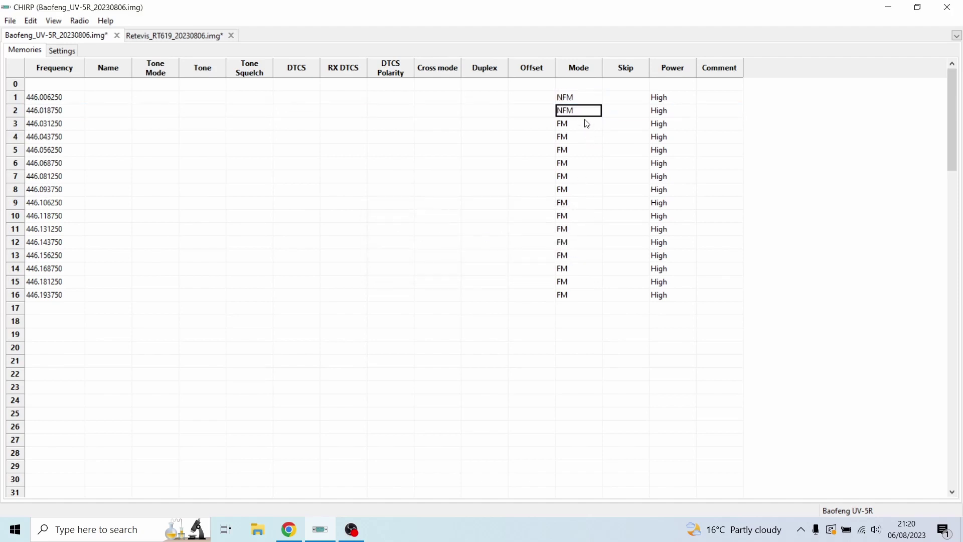
- Set the mode of memories 3 and 4 to NFM, declining to overwrite memory 3 with pasted data
right_click(587, 123)
left_click(581, 125)
key("ctrl+v")
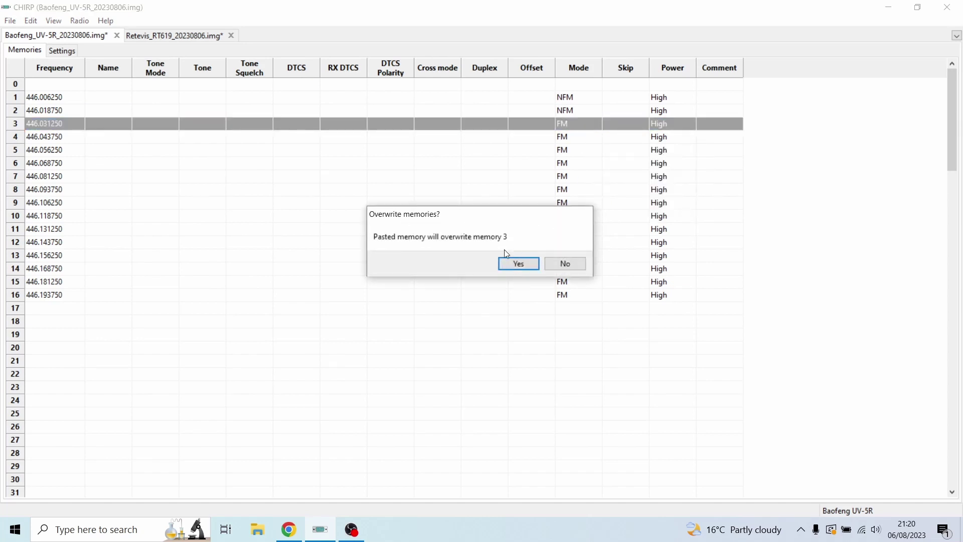
left_click(566, 263)
left_click(599, 127)
left_click(597, 125)
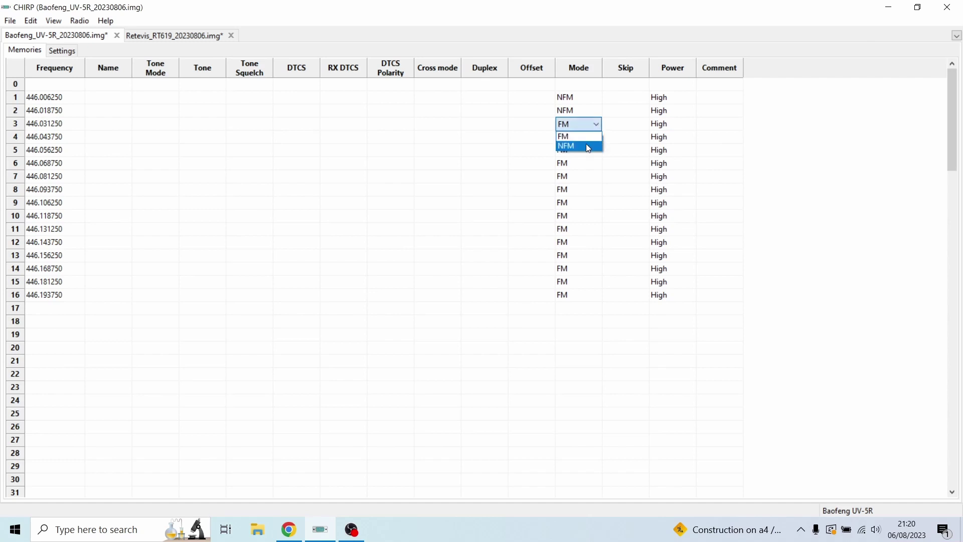
left_click(588, 146)
left_click(596, 137)
left_click(596, 137)
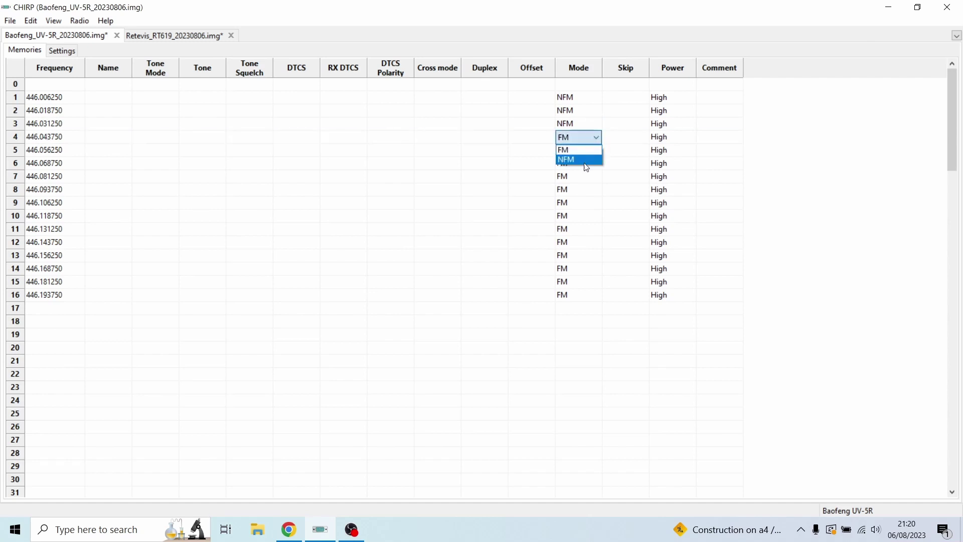
left_click(586, 160)
- Set the mode of memories 5 and 6 to NFM, declining to overwrite memory 5 with pasted data
left_click(602, 150)
key("ctrl+v")
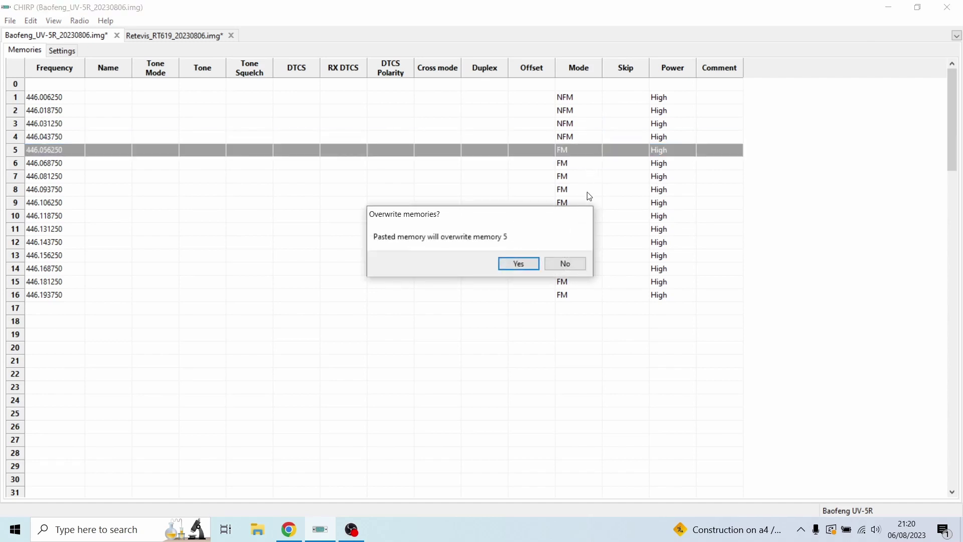
left_click(566, 264)
left_click(598, 150)
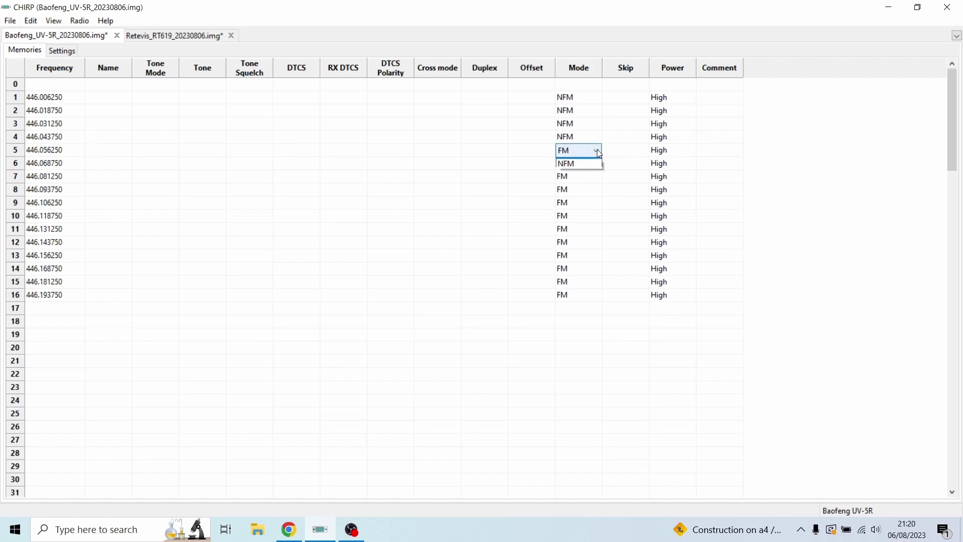
left_click(596, 167)
left_click(597, 164)
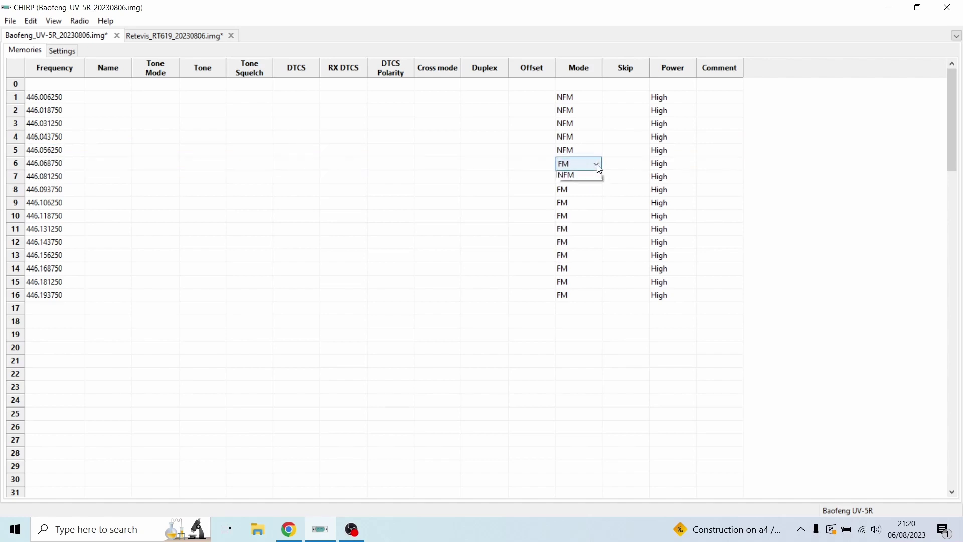
left_click(592, 183)
- Set the mode of memories 7 and 8 to NFM
left_click(600, 183)
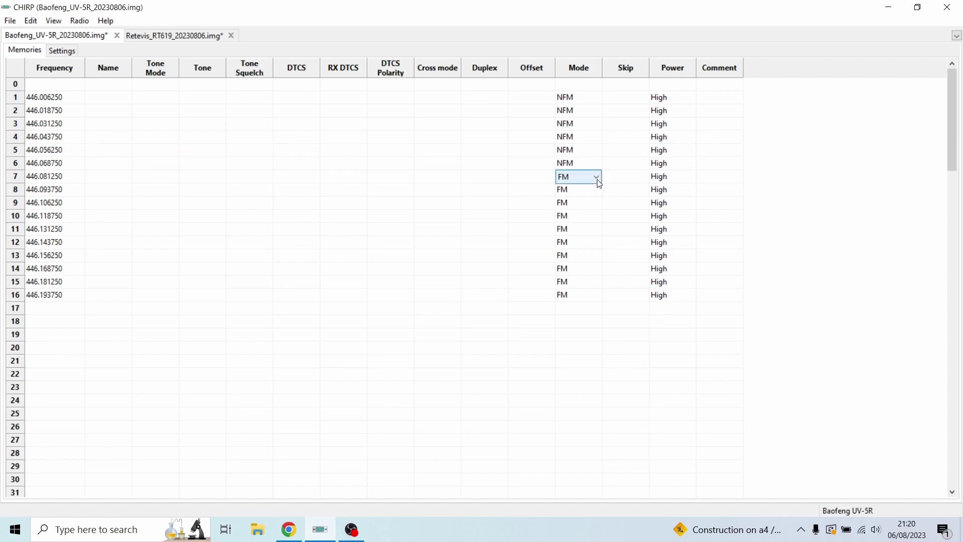
left_click(598, 179)
left_click(594, 191)
left_click(596, 194)
left_click(596, 194)
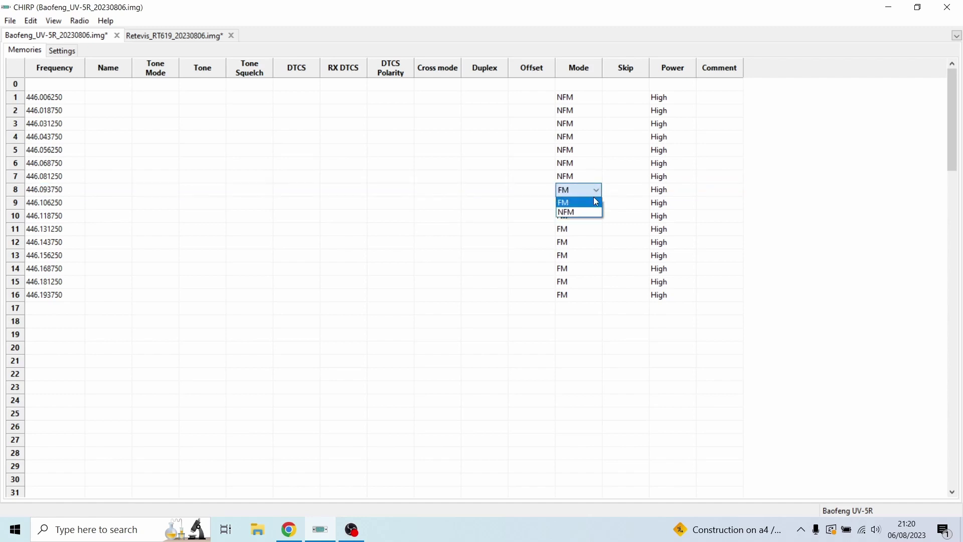
left_click(592, 207)
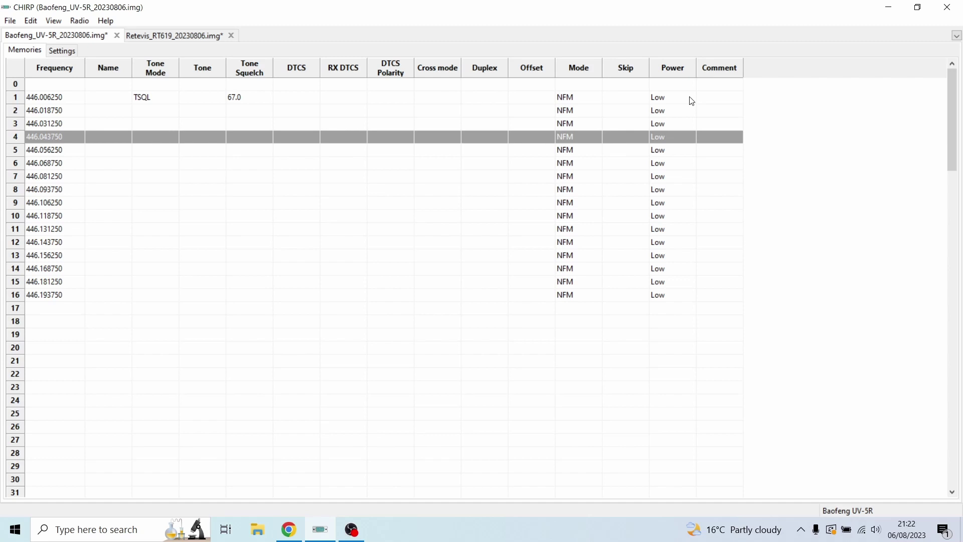
left_click(583, 99)
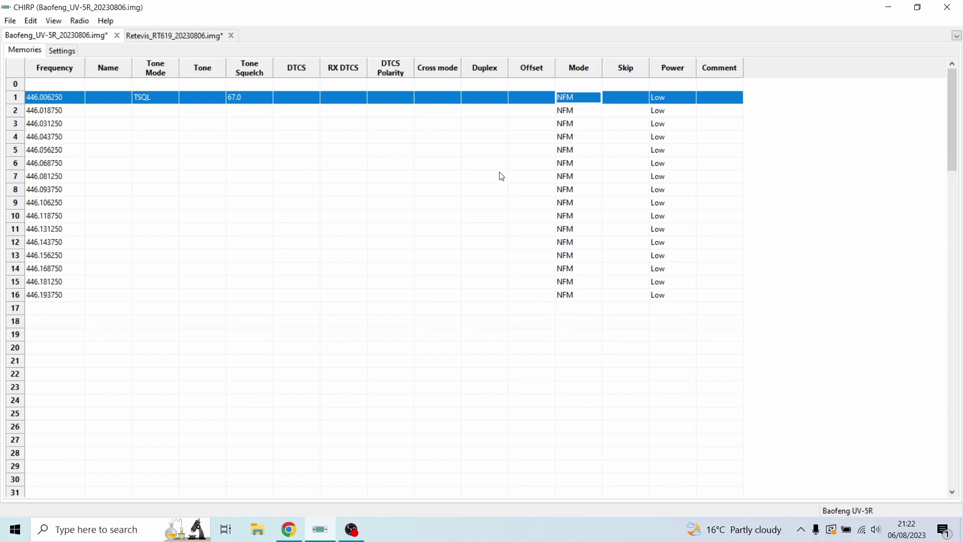
left_click(446, 101)
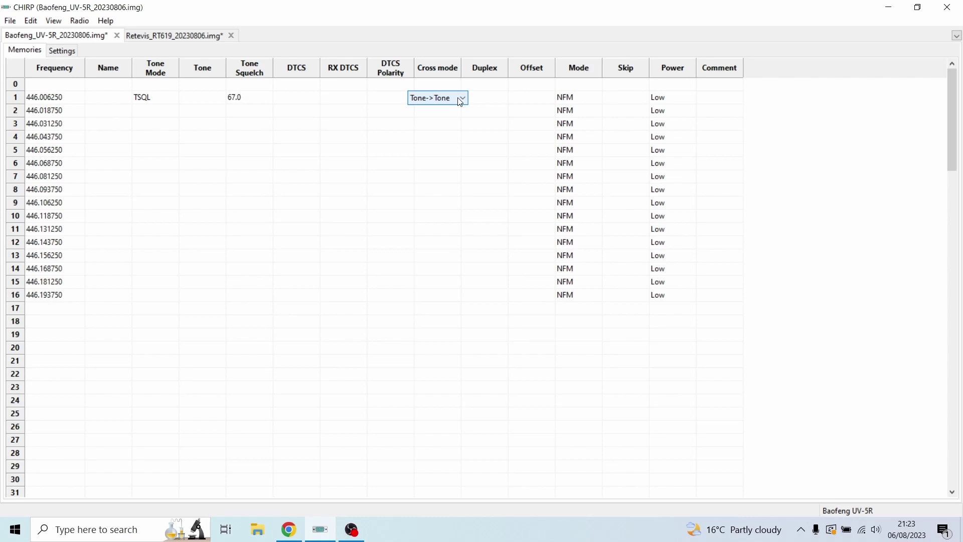
left_click(460, 100)
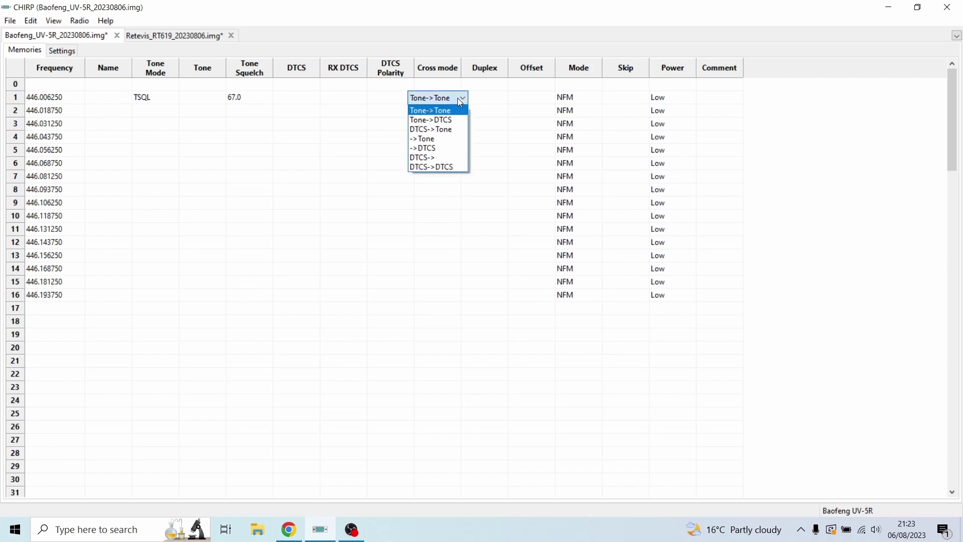
left_click(154, 100)
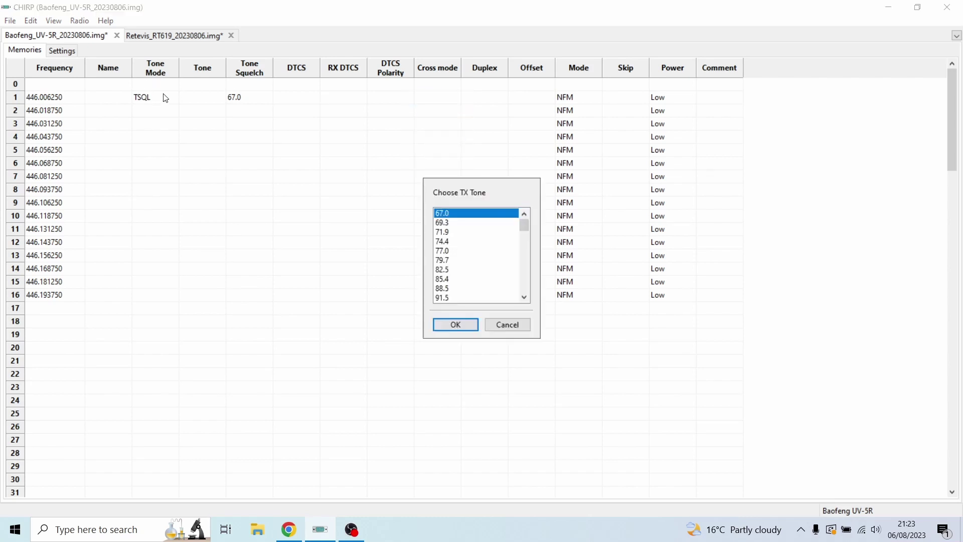
left_click(506, 326)
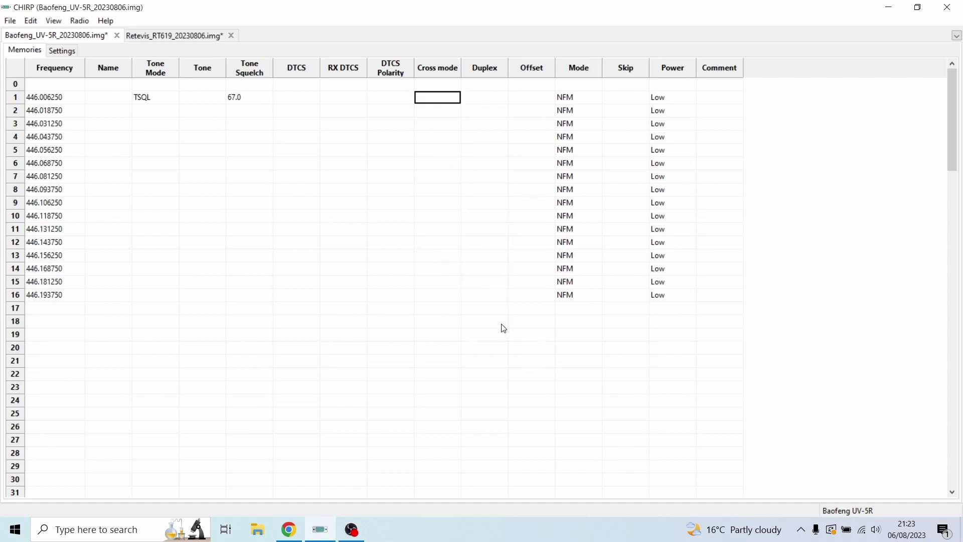
left_click(174, 98)
left_click(175, 98)
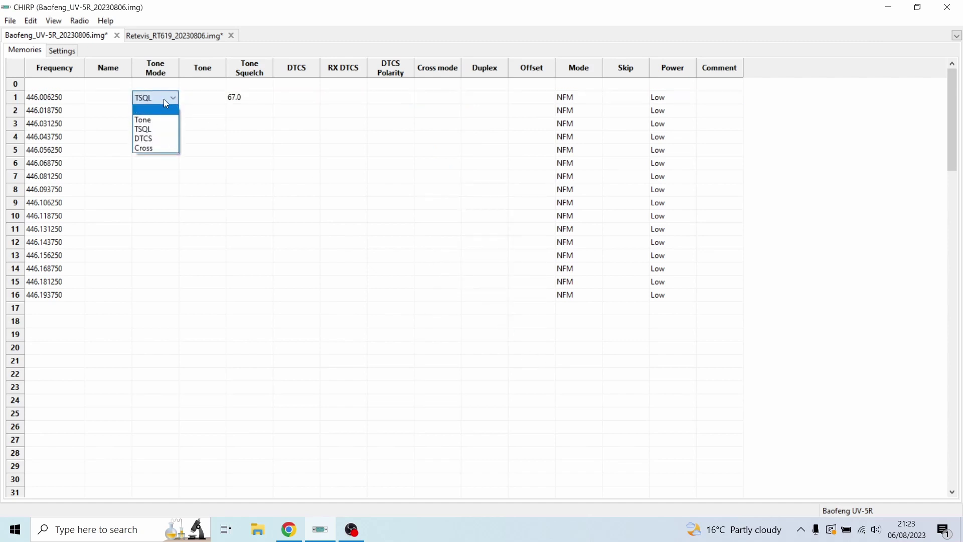
left_click(197, 95)
key("ctrl+v")
key("Escape")
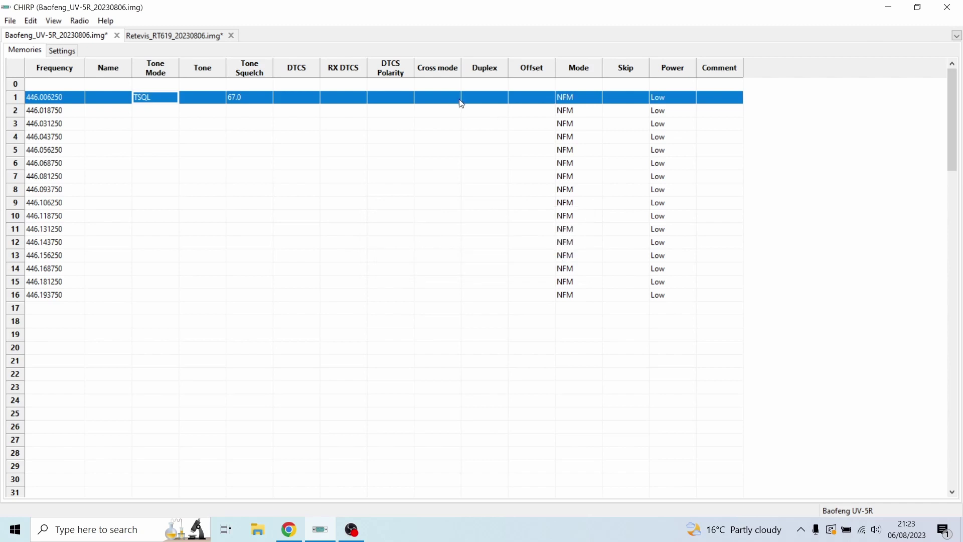
left_click(449, 98)
key("ctrl+v")
key("Tab")
key("Return")
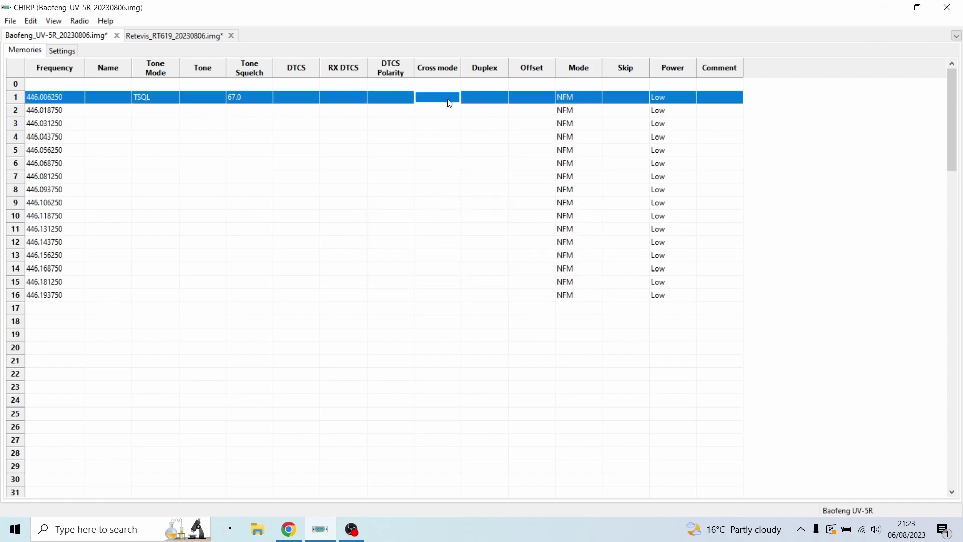
left_click(457, 101)
left_click(463, 99)
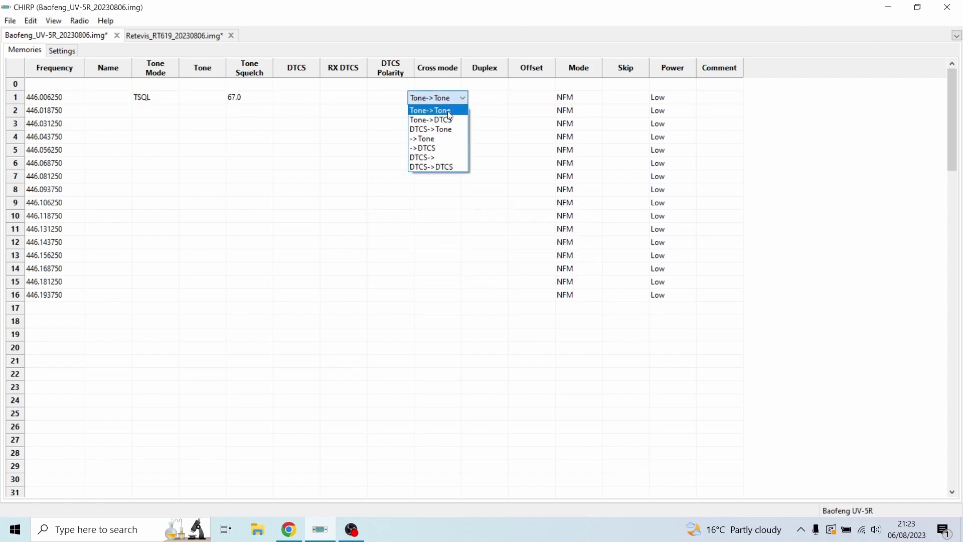
left_click(448, 111)
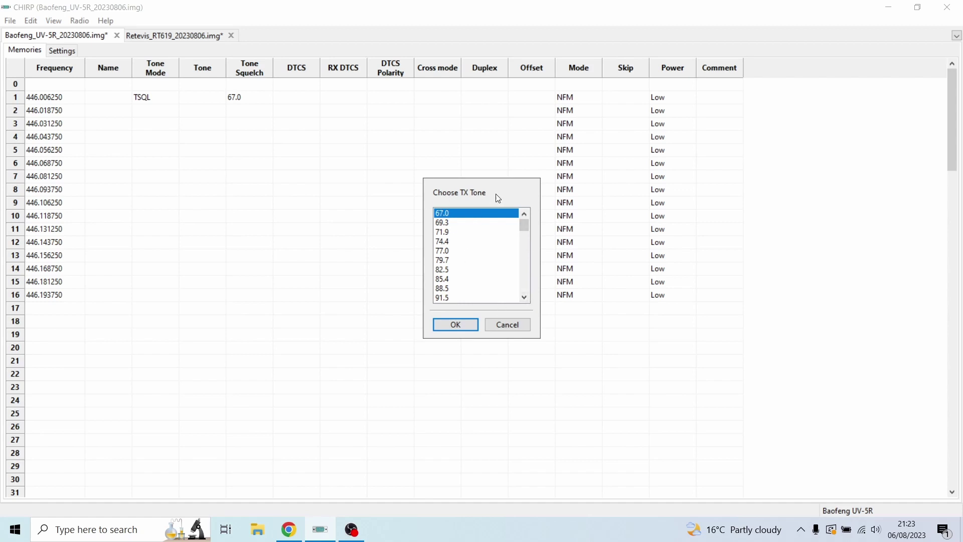
left_click(507, 324)
- For memory 1 in the Baofeng UV-5R image, choose the Tone->Tone cross mode with a TX tone of 114.8
left_click(442, 98)
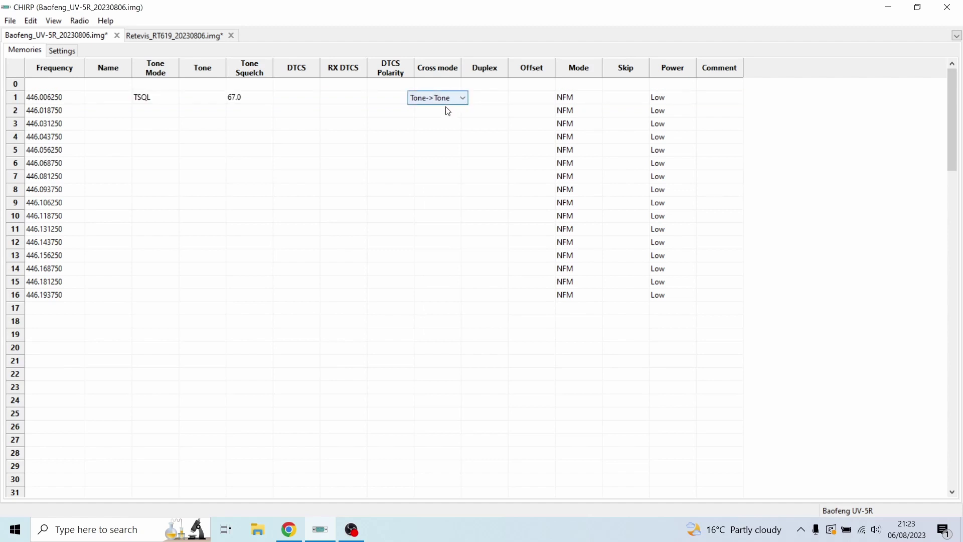
left_click(448, 111)
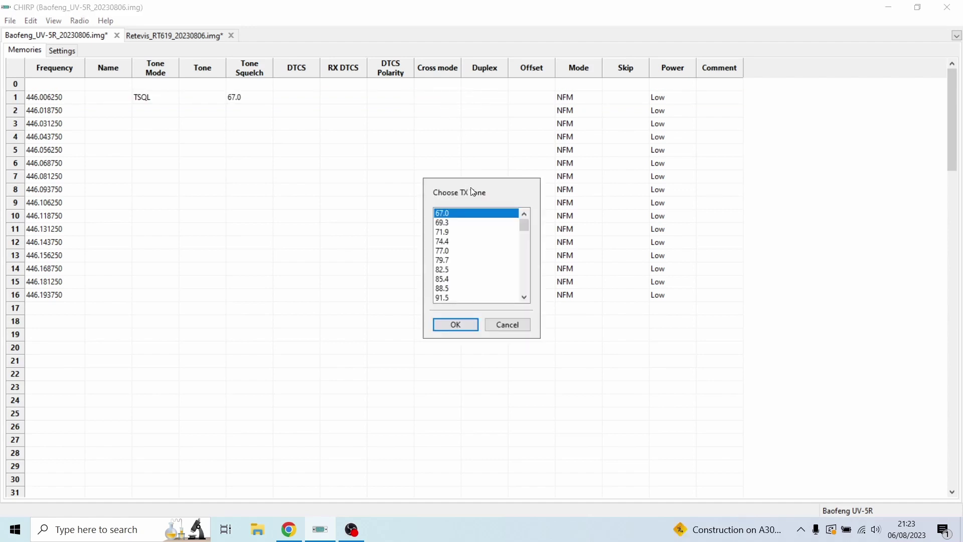
left_click(524, 298)
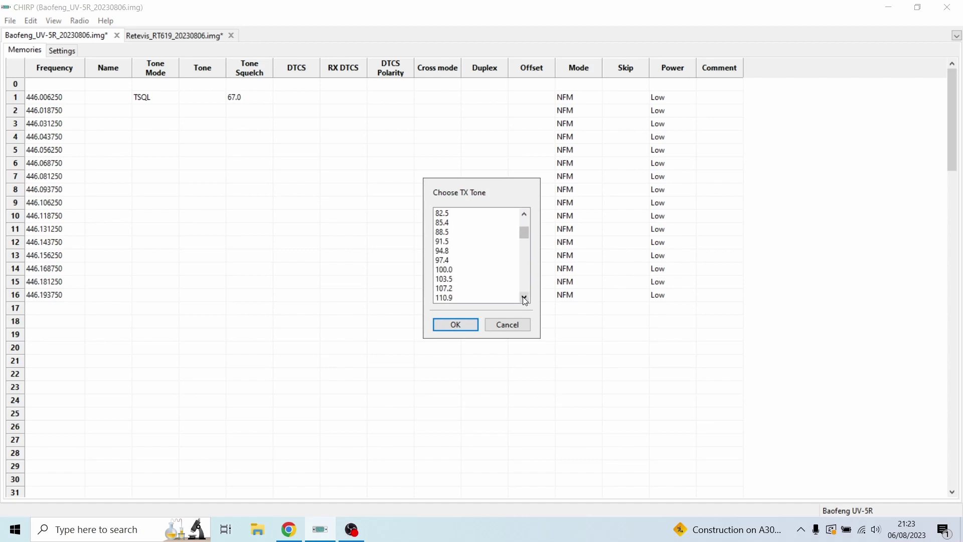
left_click(525, 298)
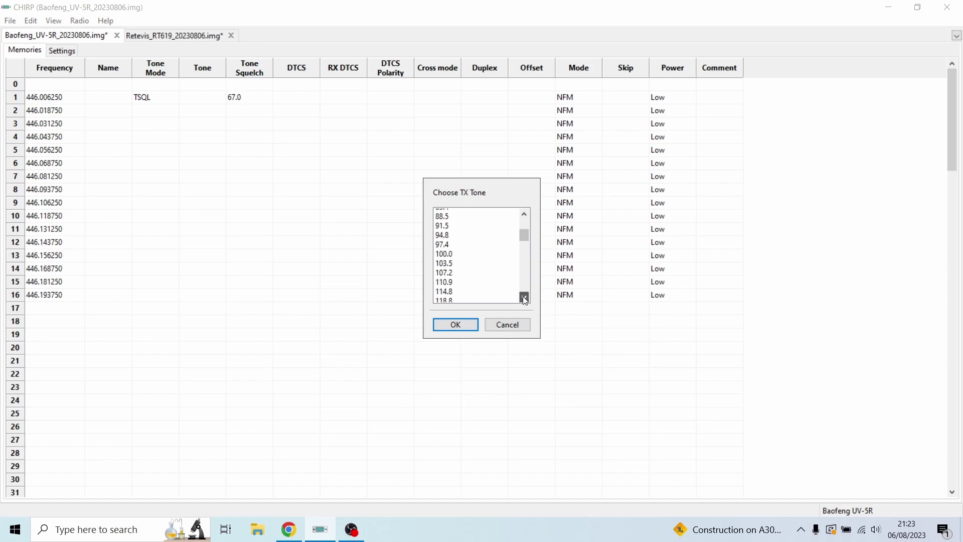
left_click(453, 289)
left_click(468, 328)
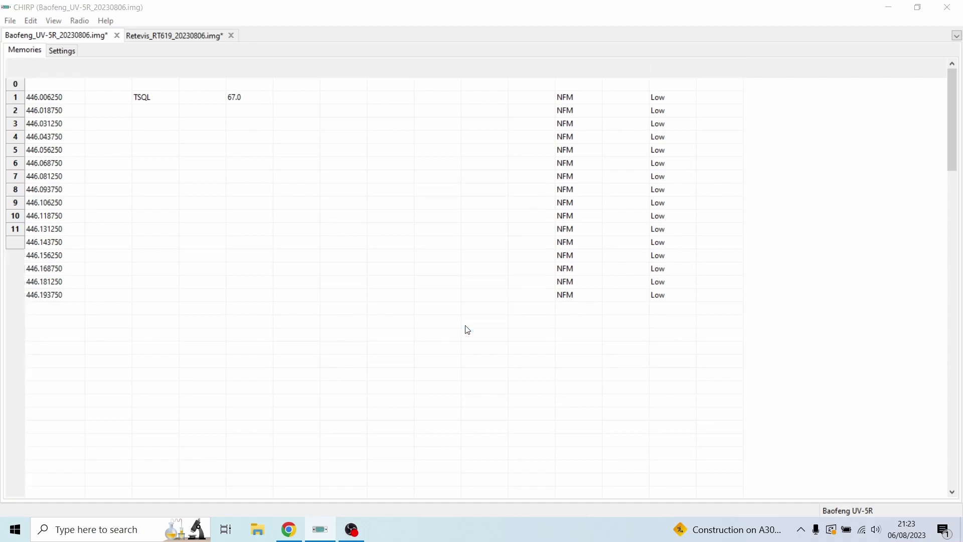
- Choose 114.8 as the RX tone of memory 1 and acknowledge the notice about equivalent tones
left_click(525, 297)
left_click(524, 297)
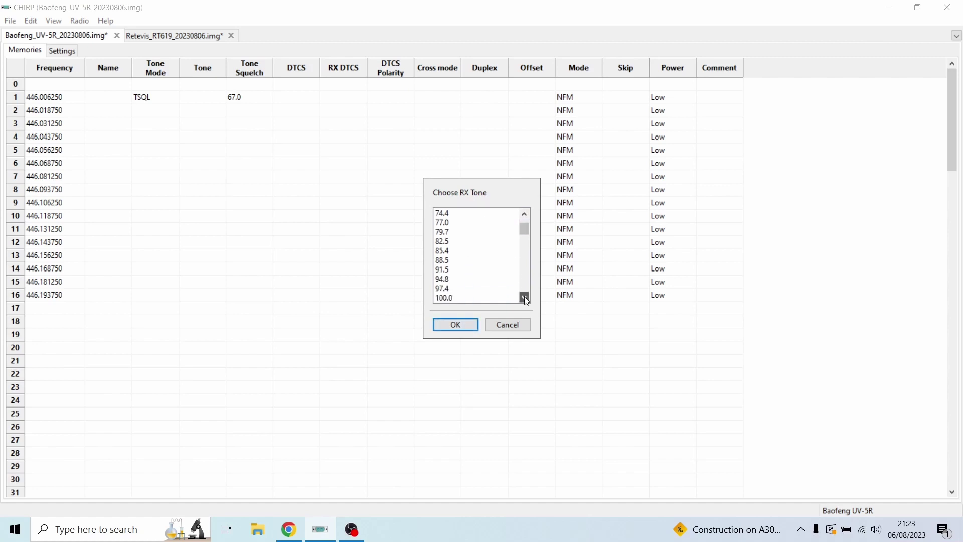
left_click(525, 297)
left_click(525, 297)
left_click(450, 280)
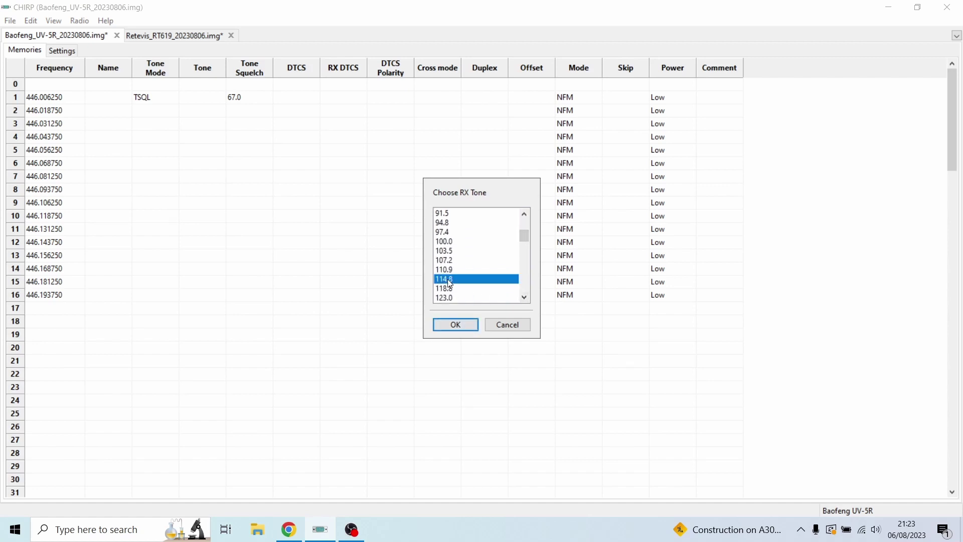
left_click(462, 324)
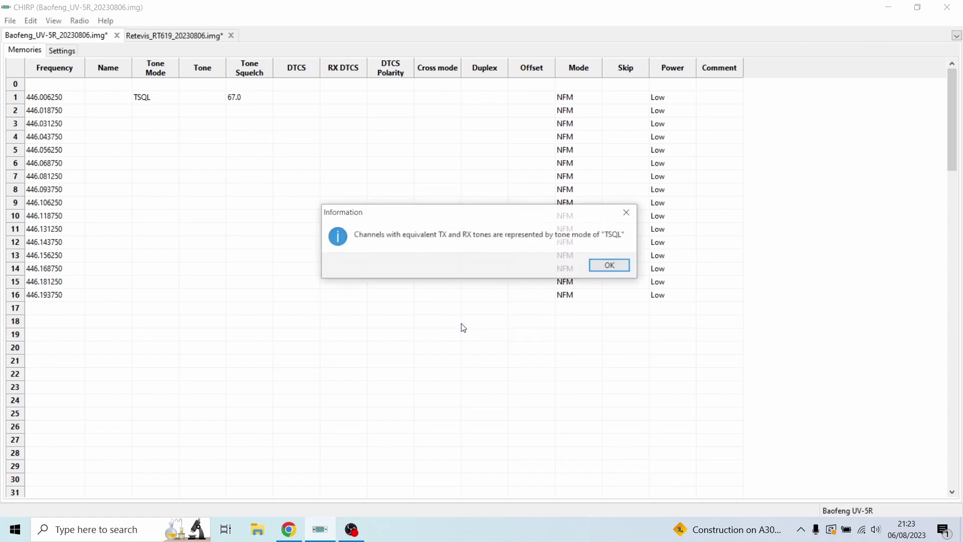
left_click(610, 268)
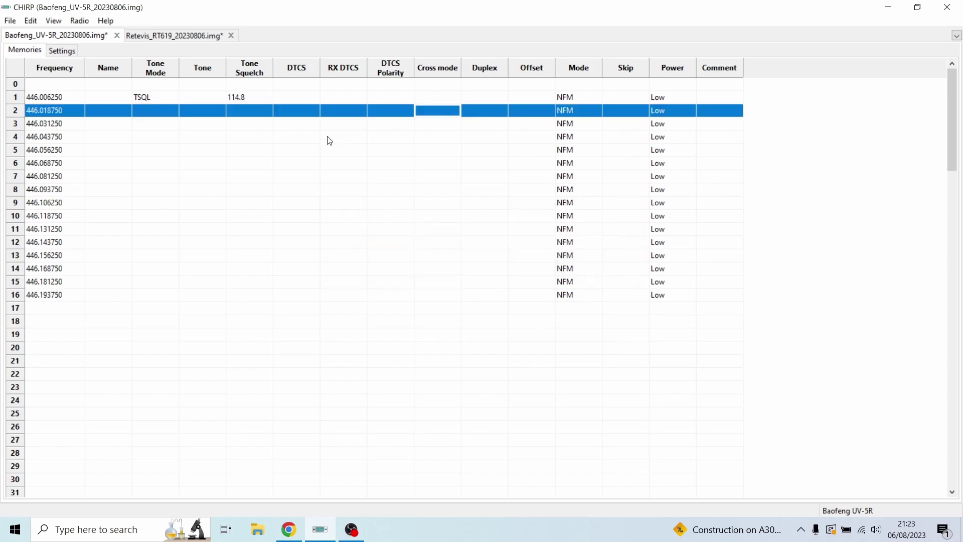
- Set memory 2's tone mode to TSQL and its tone squelch to 114.8
left_click(175, 114)
left_click(176, 117)
left_click(174, 112)
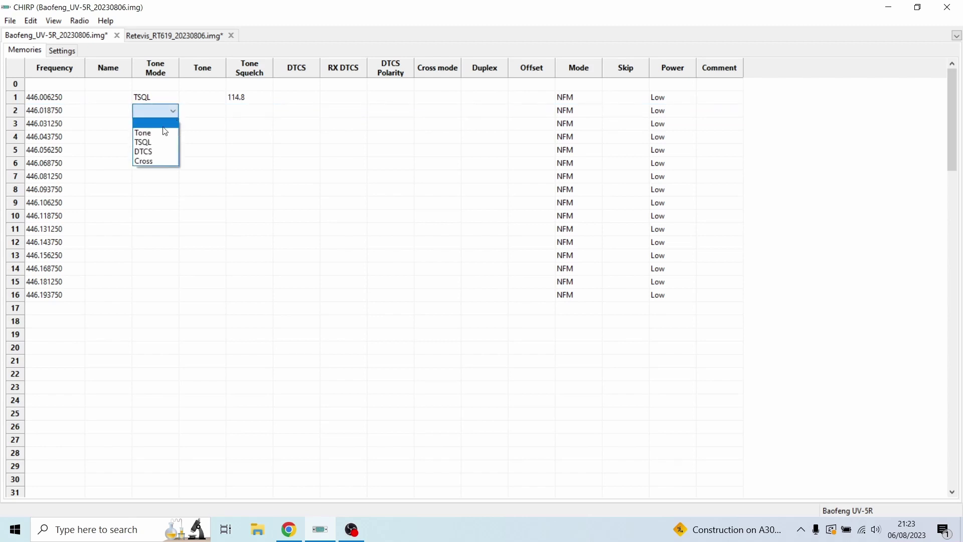
left_click(157, 143)
left_click(253, 114)
left_click(267, 113)
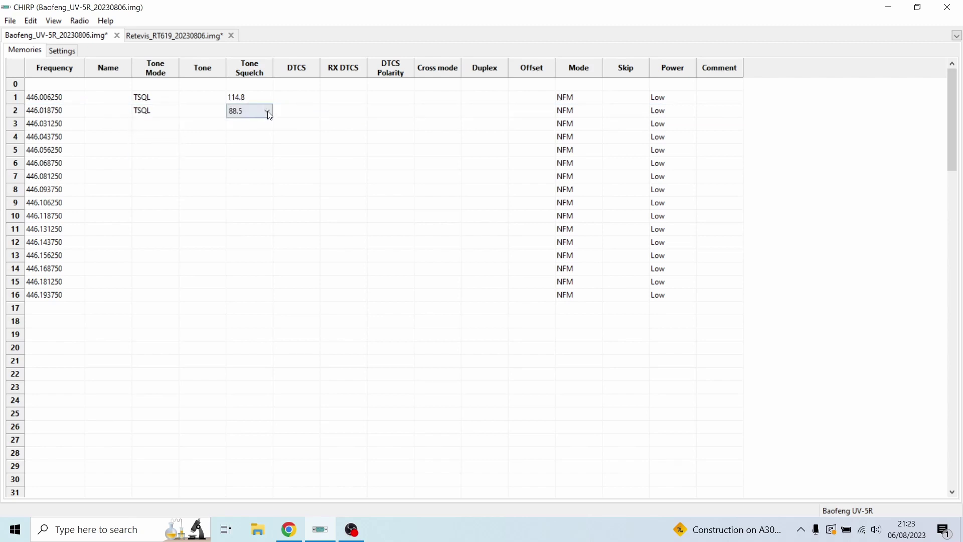
left_click(268, 112)
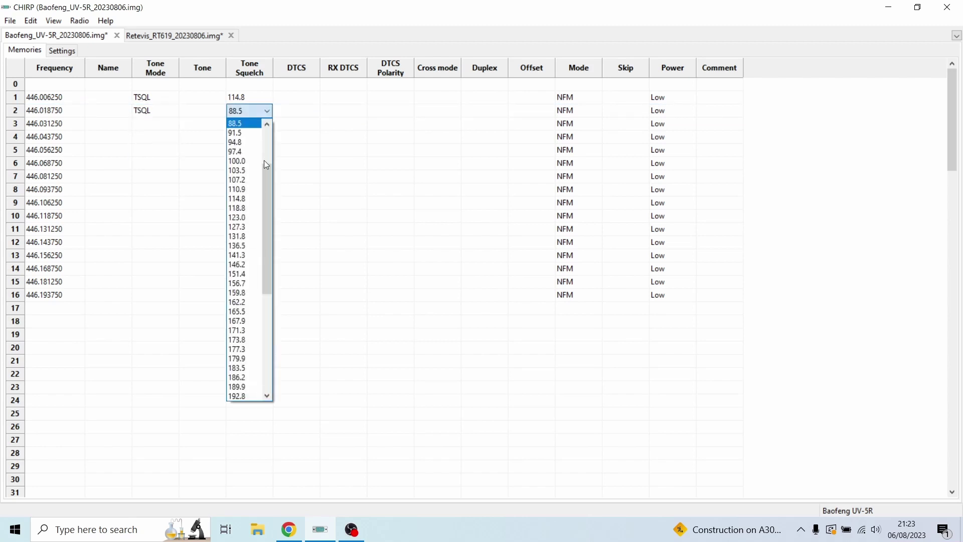
left_click(253, 199)
- Set memories 3 to 8 to TSQL tone mode with tone squelch 114.8, declining to overwrite memory 3 with pasted data
left_click(155, 125)
key("ctrl+v")
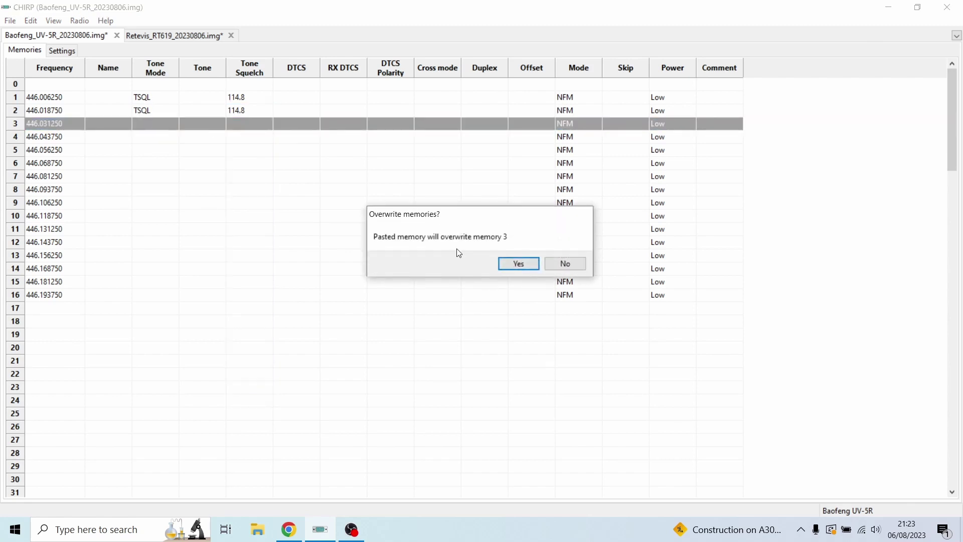
left_click(556, 264)
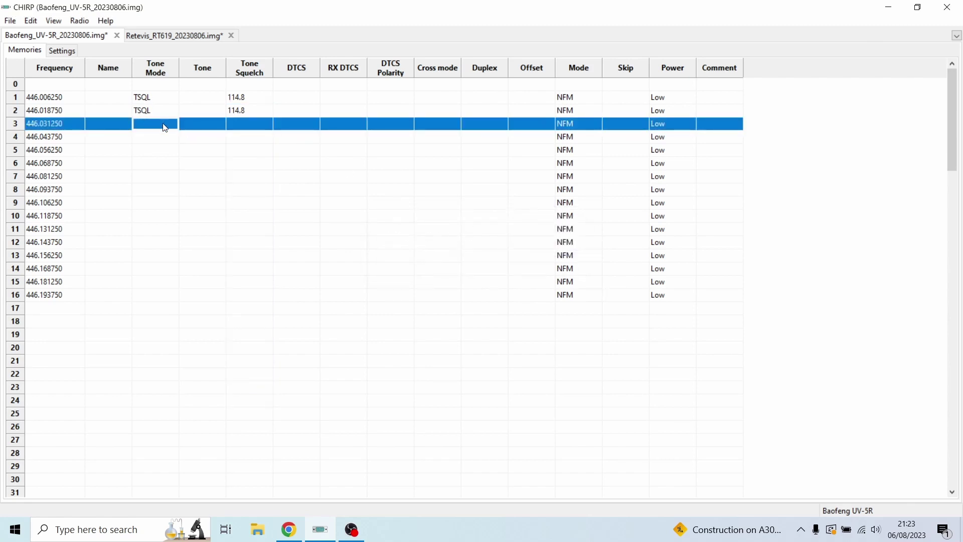
left_click(168, 125)
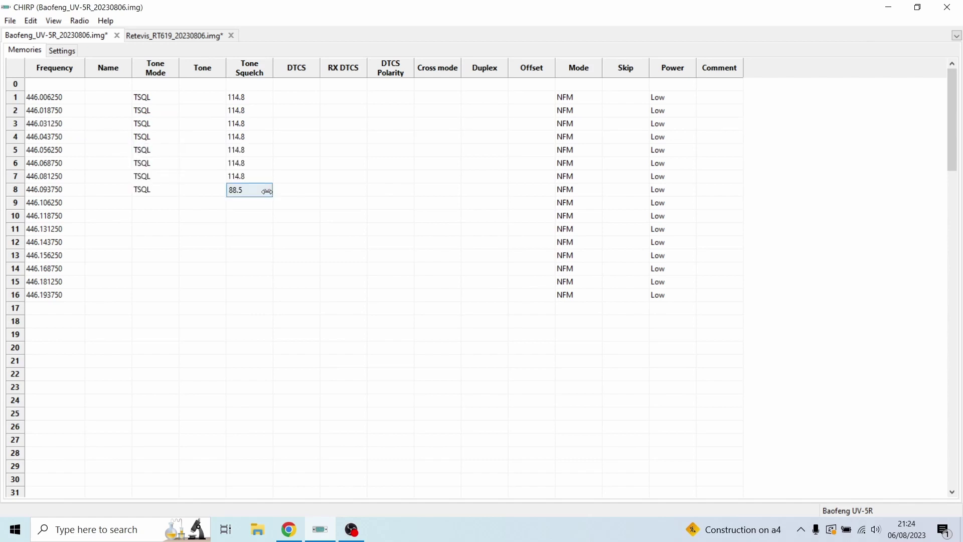
left_click(265, 190)
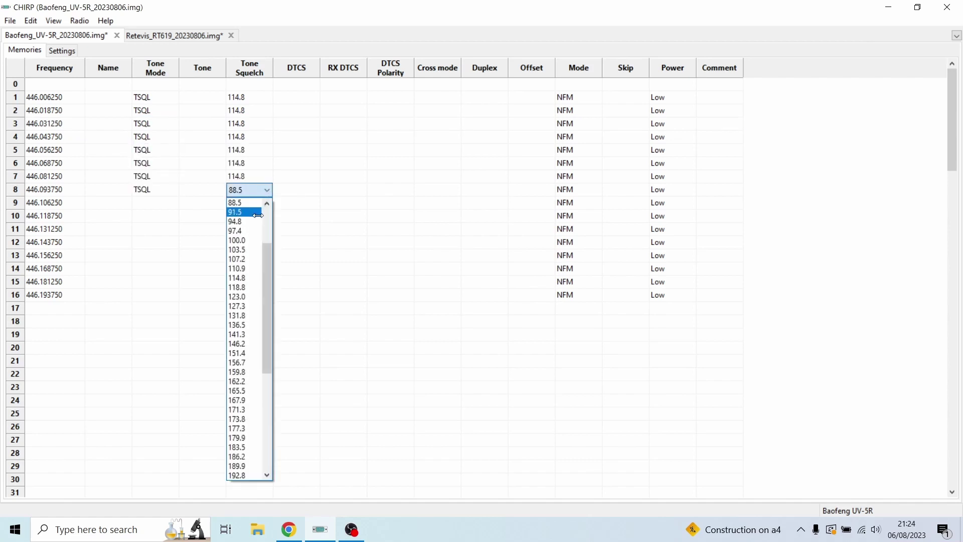
left_click(241, 277)
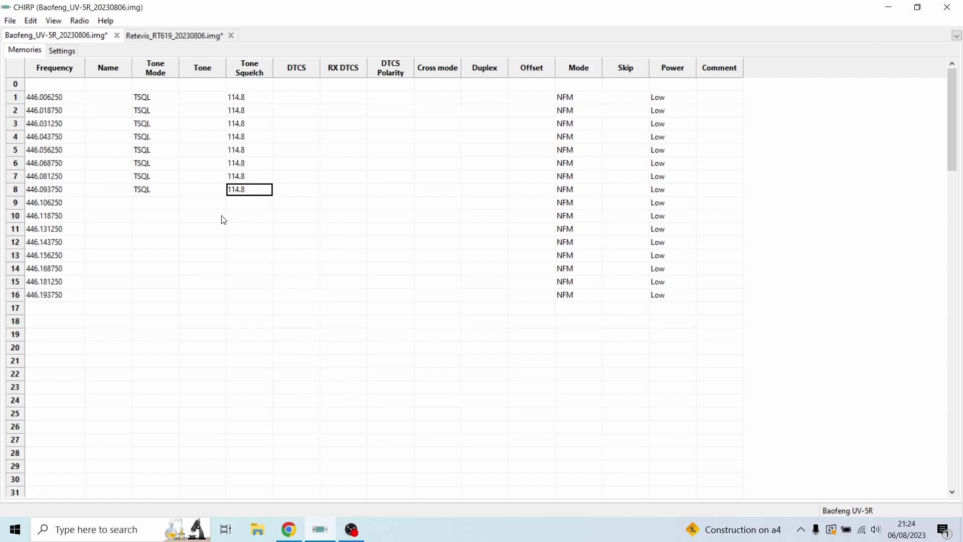
- Check the tone settings of memories 9 to 16 in the Retevis RT619 image, and return to the Baofeng UV-5R image
left_click(222, 217)
left_click(162, 35)
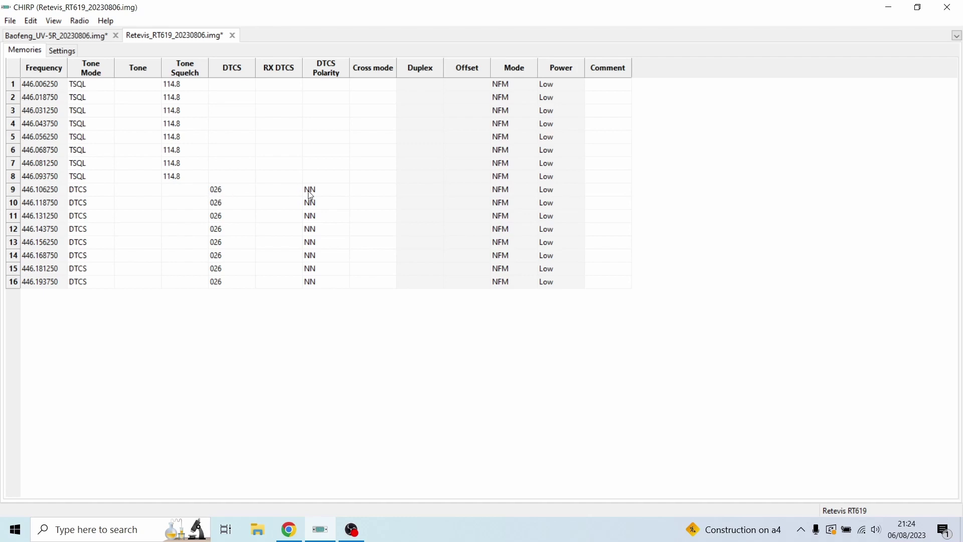
left_click(94, 36)
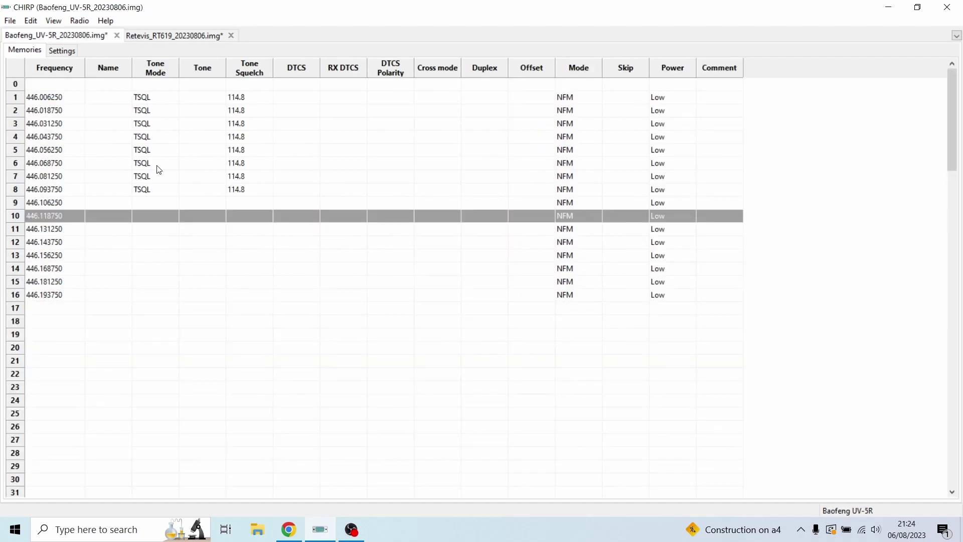
- Set memory 9's cross mode to DTCS->DTCS with 026 as both TX and RX DTCS code, and acknowledge the notice
left_click(137, 201)
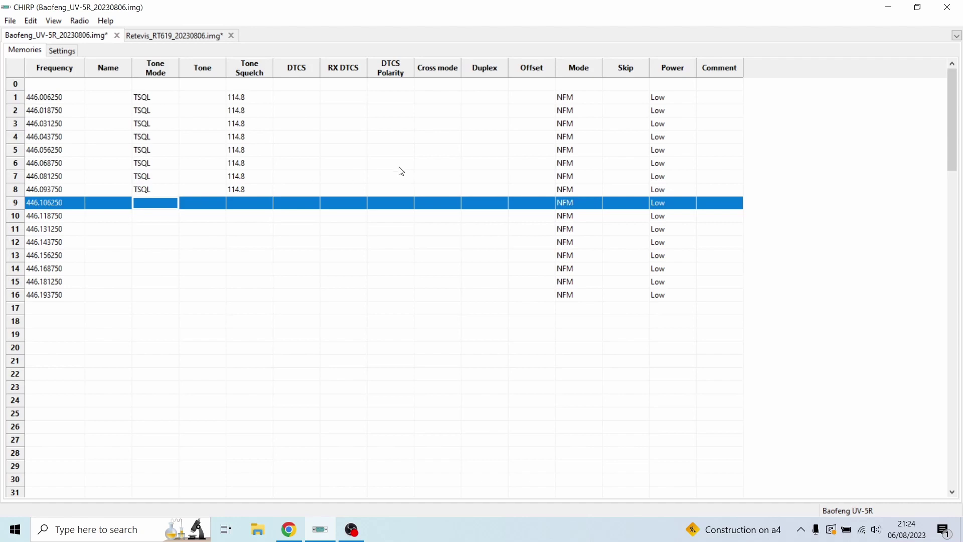
left_click(457, 203)
left_click(458, 204)
left_click(464, 204)
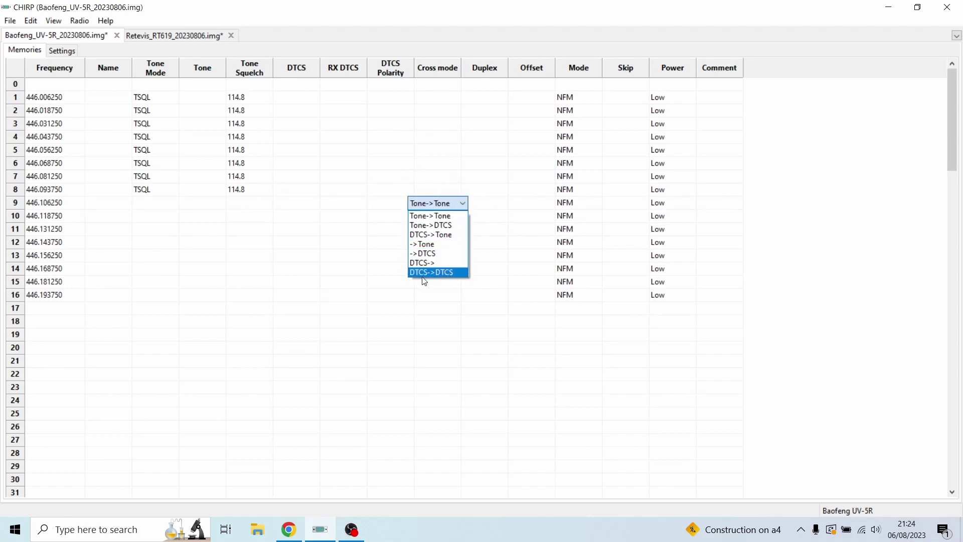
left_click(446, 273)
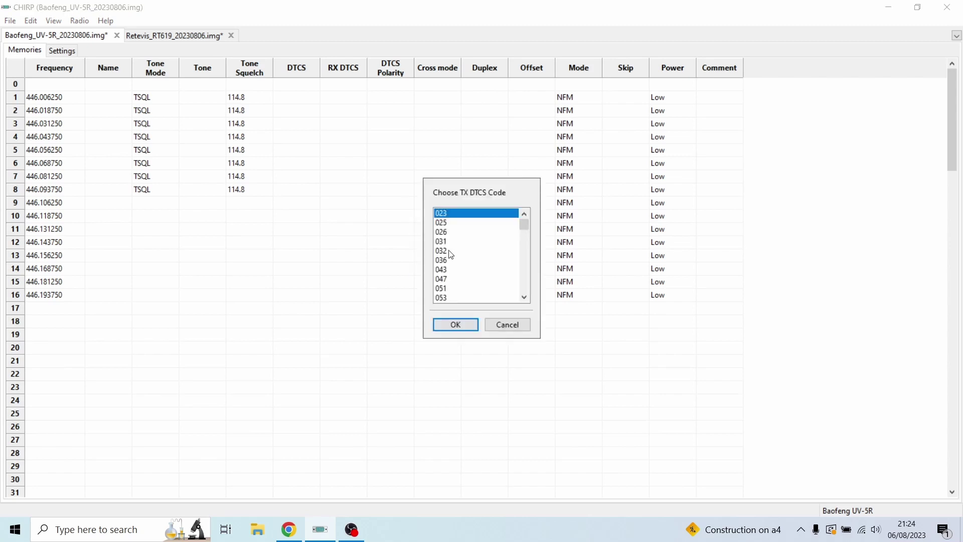
left_click(458, 233)
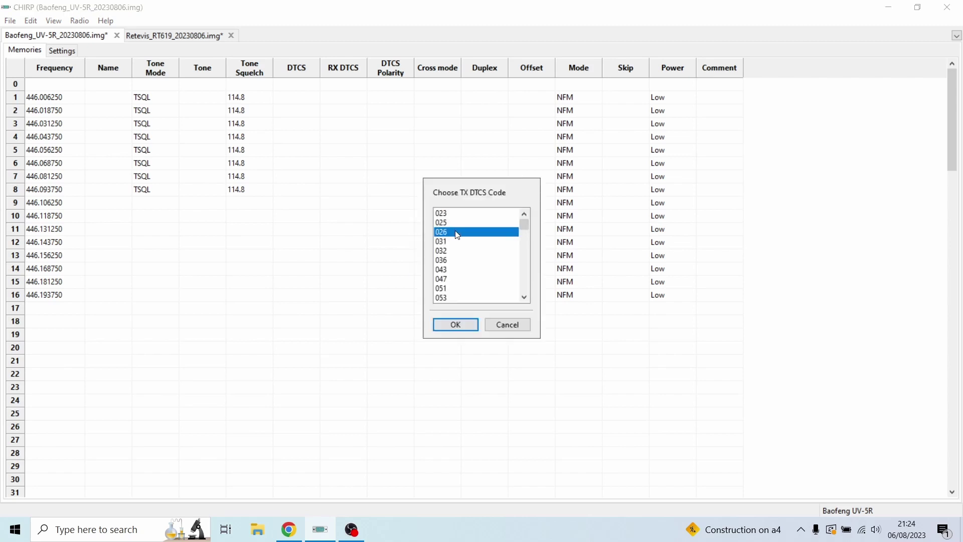
left_click(465, 330)
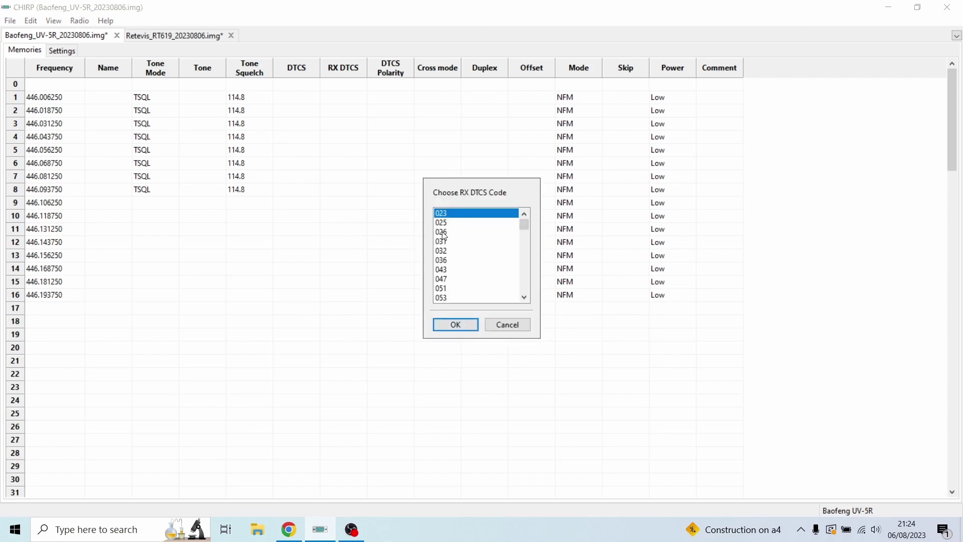
left_click(445, 232)
left_click(465, 326)
left_click(610, 268)
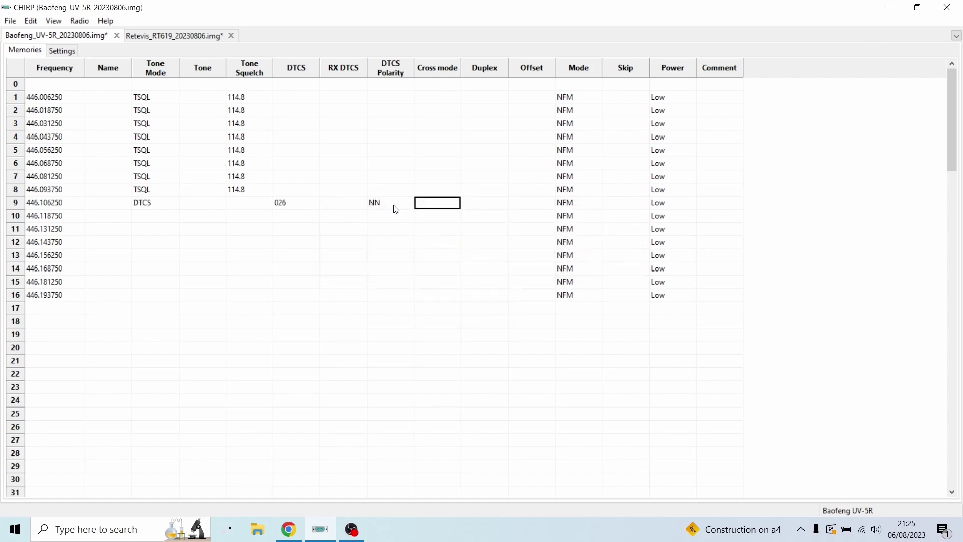
- Set memory 10's tone mode to DTCS and its DTCS code to 026
left_click(164, 216)
left_click(170, 216)
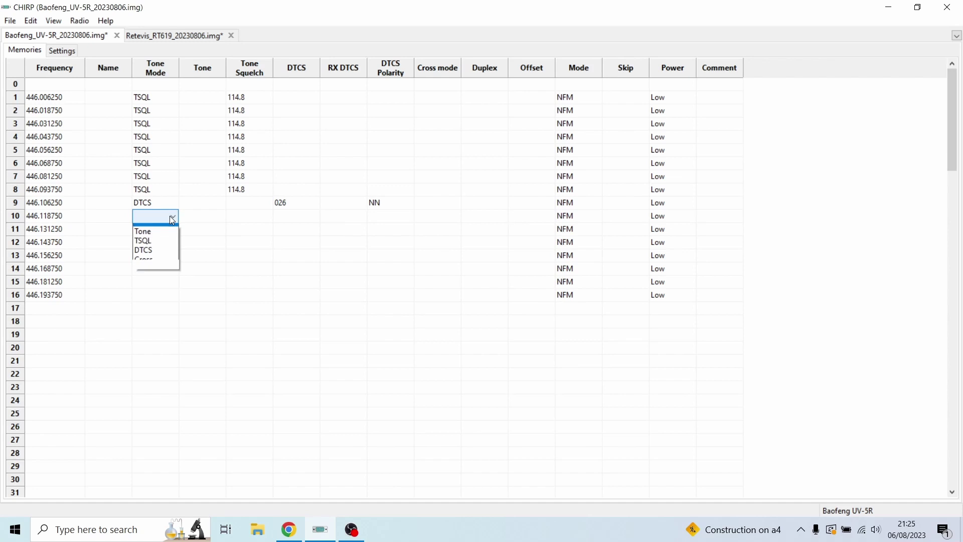
left_click(157, 256)
left_click(303, 220)
left_click(313, 221)
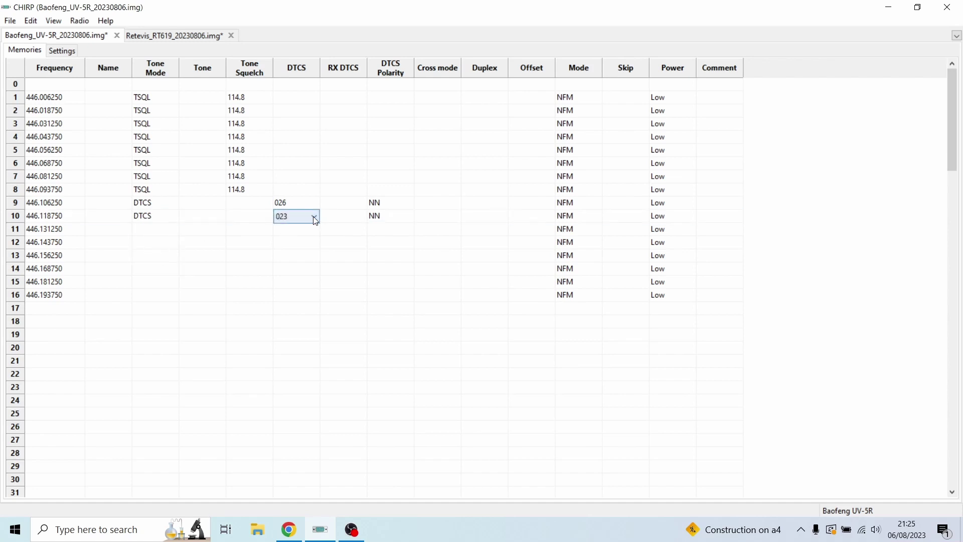
left_click(316, 221)
left_click(296, 248)
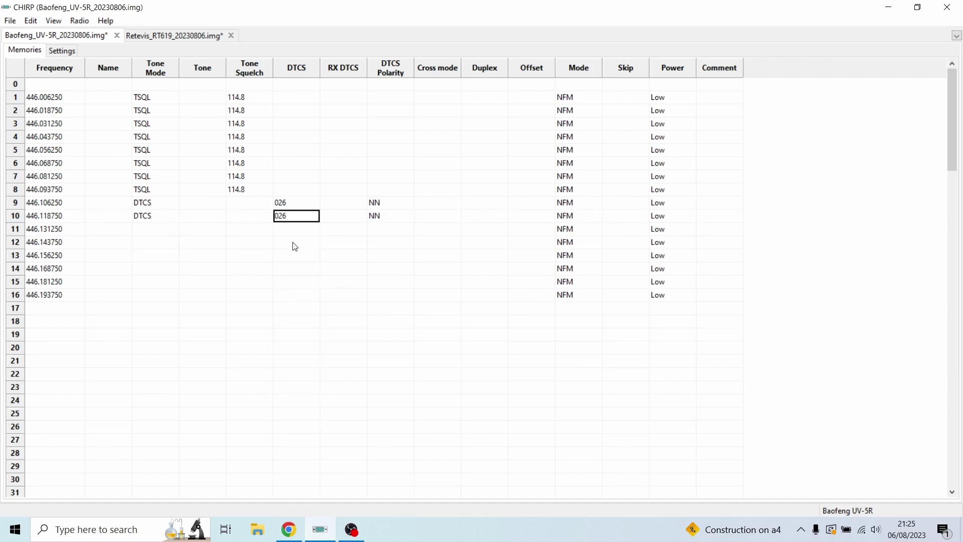
- Set the tone mode of memories 11 and 12 to DTCS
left_click(148, 229)
left_click(171, 229)
left_click(173, 230)
left_click(158, 264)
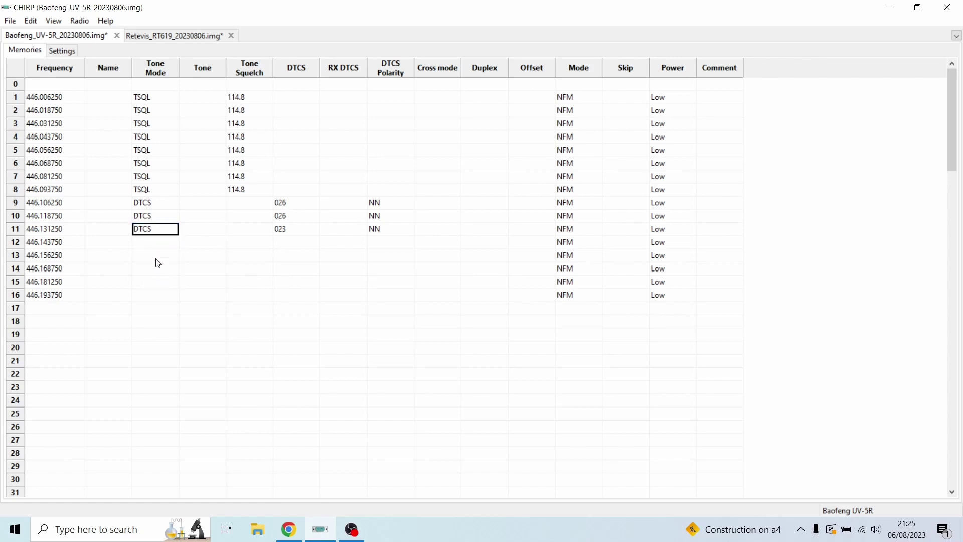
left_click(155, 245)
left_click(175, 241)
left_click(175, 242)
left_click(157, 275)
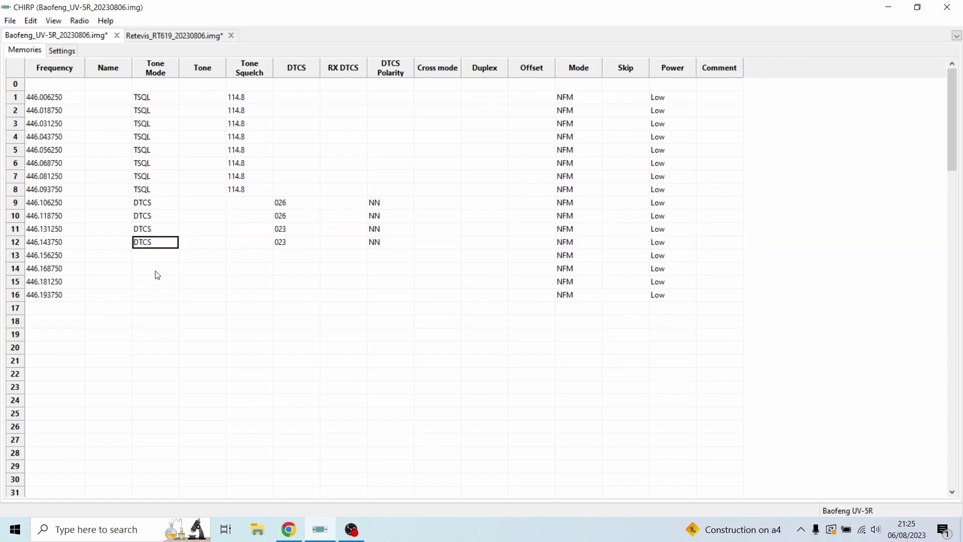
- Set the tone mode of memories 13 and 14 to DTCS
left_click(152, 259)
left_click(171, 257)
left_click(173, 256)
left_click(167, 295)
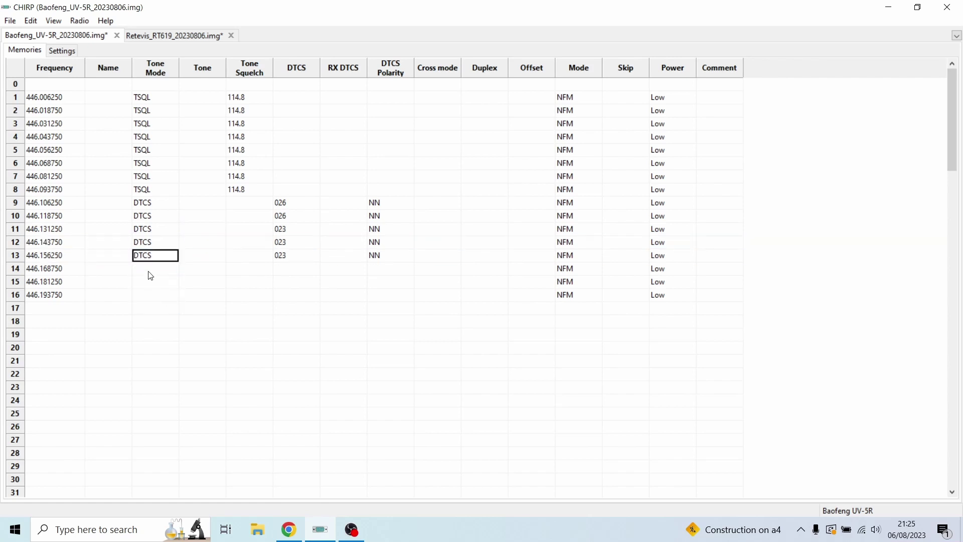
left_click(151, 275)
left_click(172, 269)
left_click(172, 269)
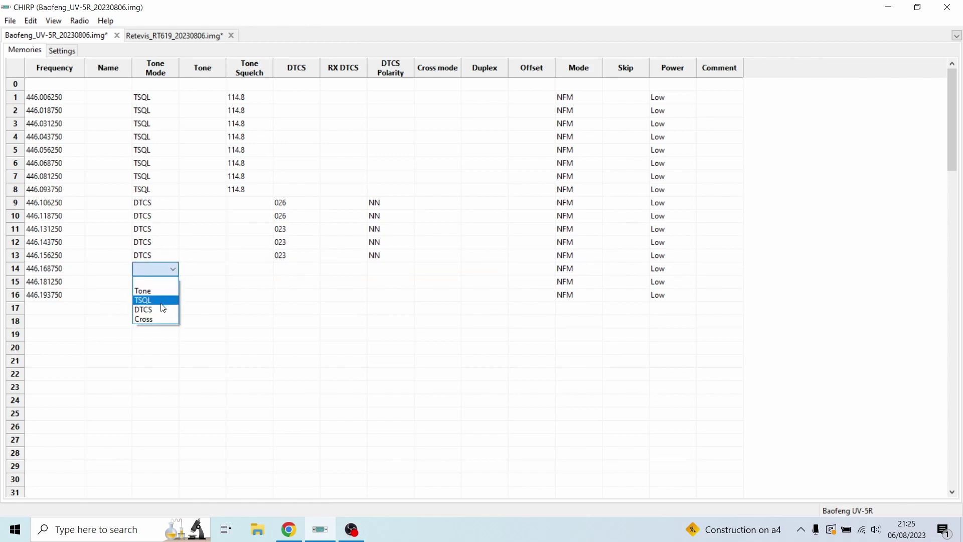
left_click(163, 308)
left_click(157, 281)
key("ctrl+v")
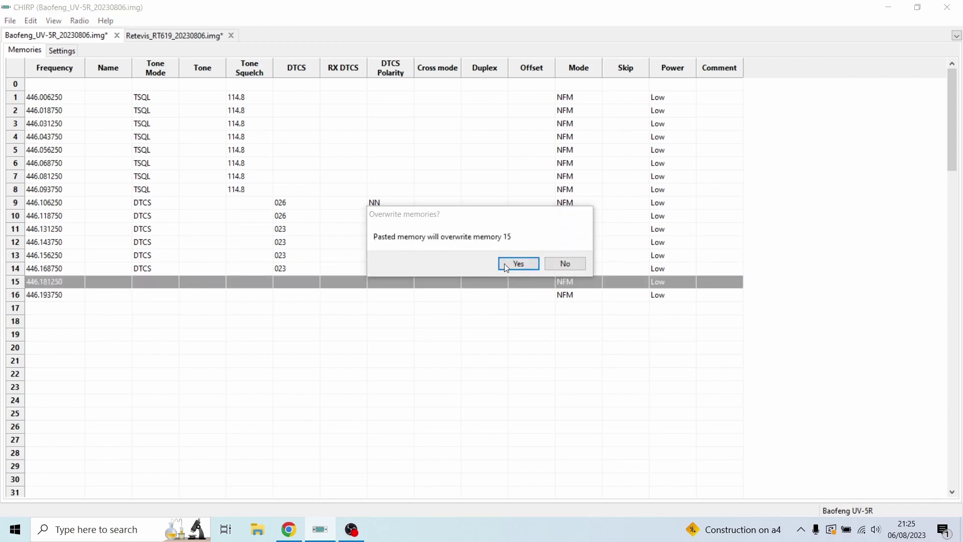
left_click(565, 264)
- Set memory 15's tone mode to DTCS
left_click(174, 280)
left_click(174, 281)
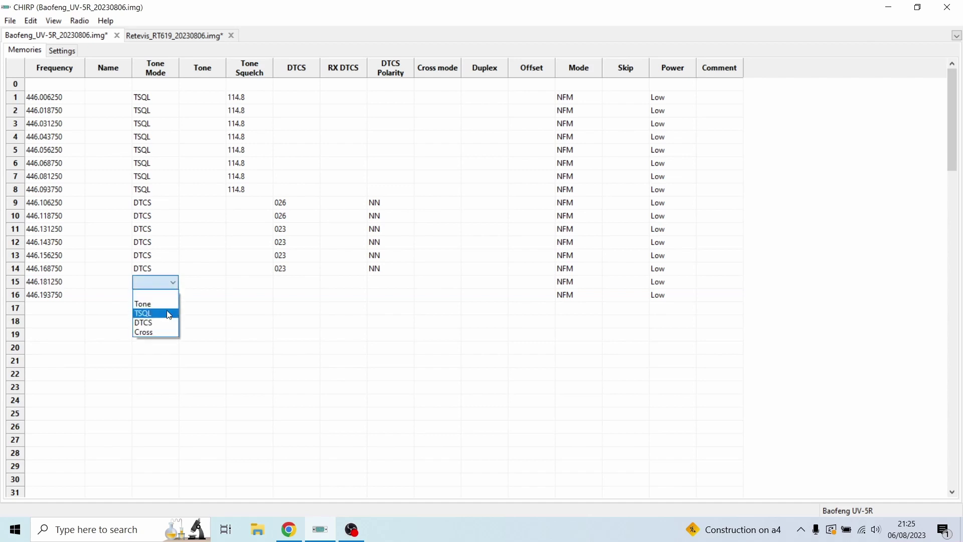
left_click(150, 322)
left_click(155, 296)
key("ctrl+v")
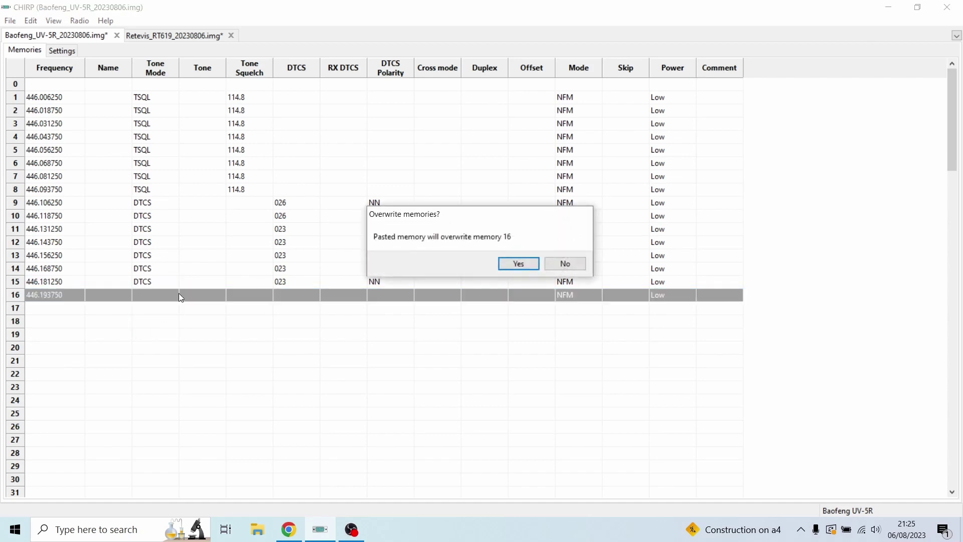
key("Escape")
left_click(179, 294)
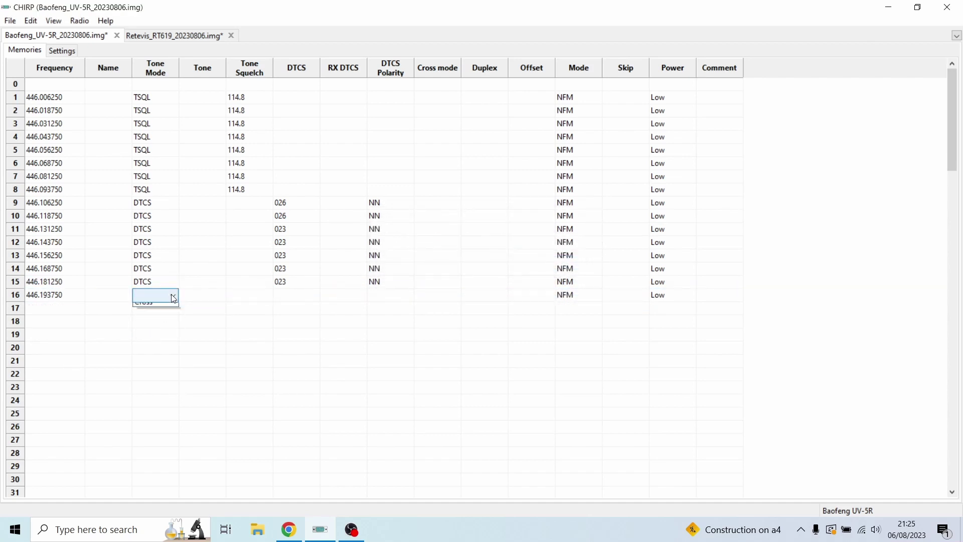
left_click(172, 296)
left_click(176, 323)
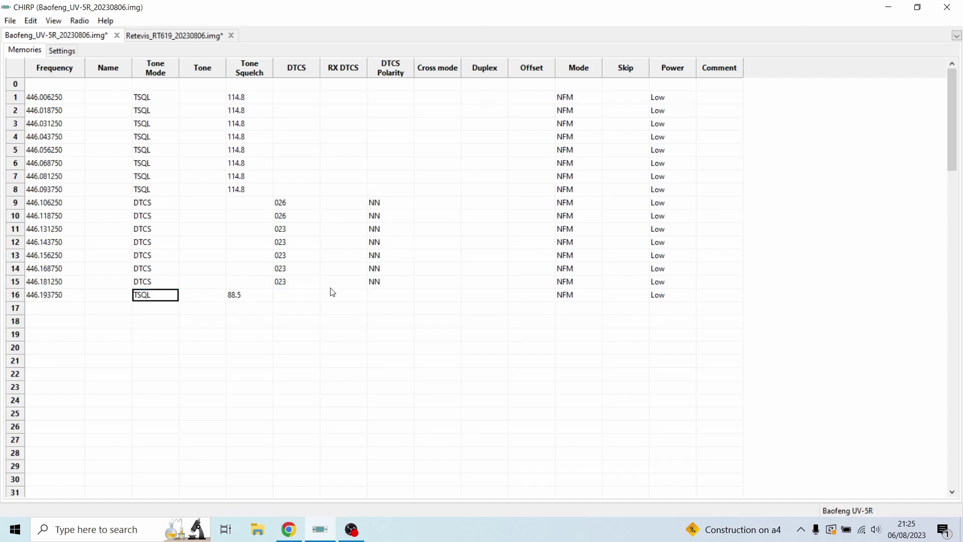
- Set memory 16's tone mode to DTCS
left_click(154, 297)
left_click(172, 295)
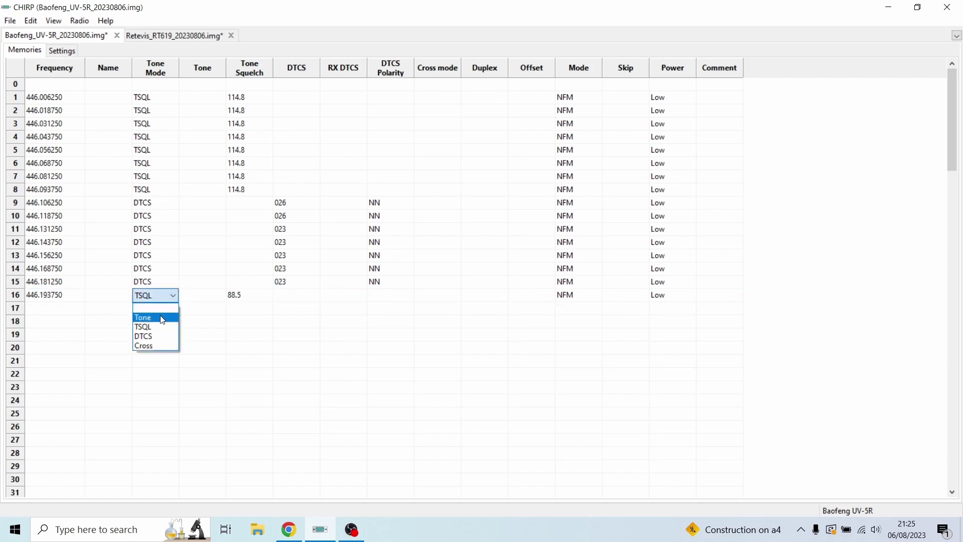
left_click(151, 336)
left_click(291, 299)
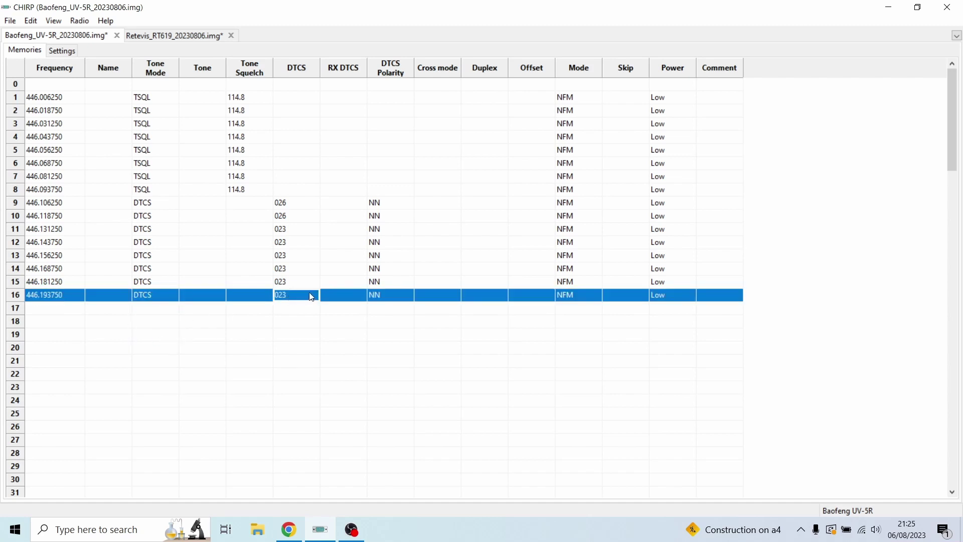
key("ctrl+v")
left_click(563, 263)
- Set the DTCS code of memories 11 and 12 to 026
left_click(296, 231)
left_click(315, 229)
left_click(314, 229)
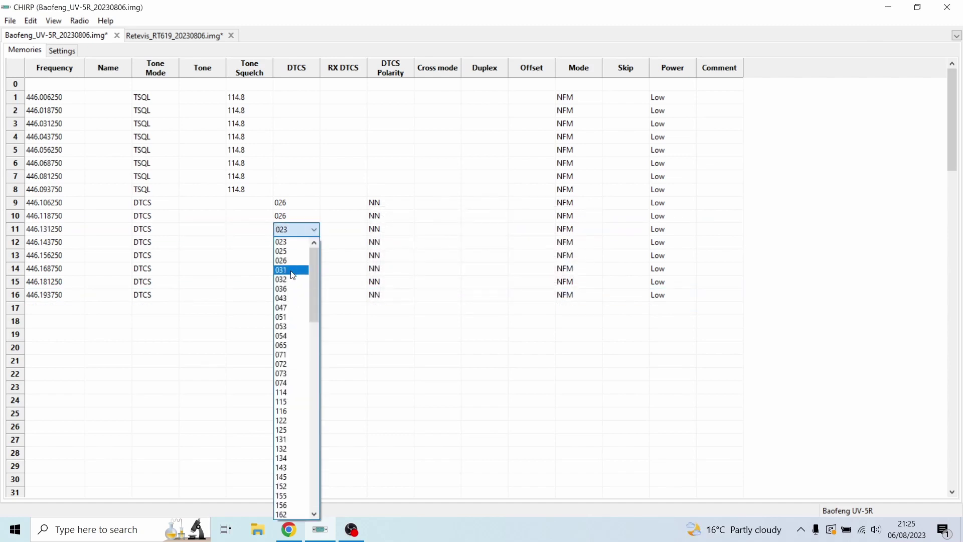
left_click(291, 261)
left_click(303, 247)
left_click(315, 245)
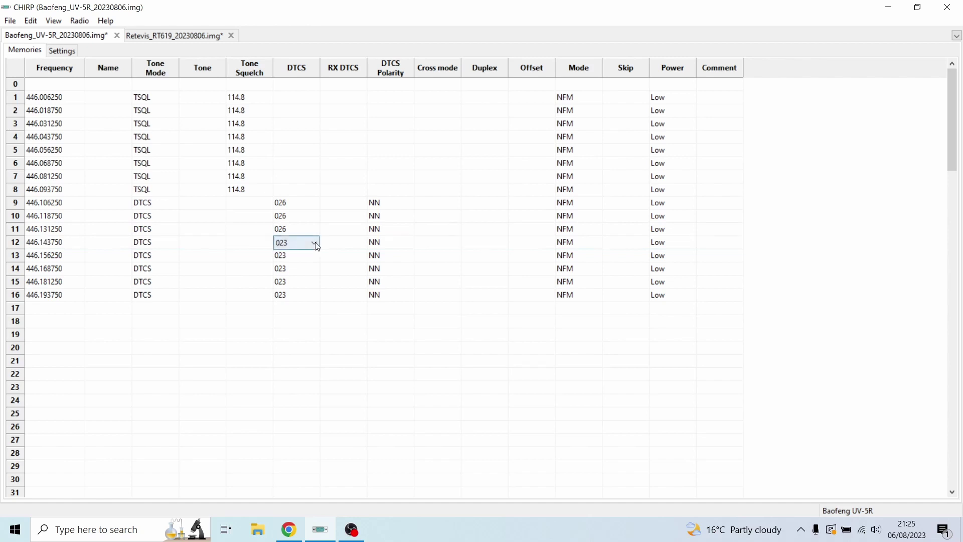
left_click(315, 243)
left_click(294, 274)
- Set the DTCS code of memories 13 and 14 to 026
left_click(300, 256)
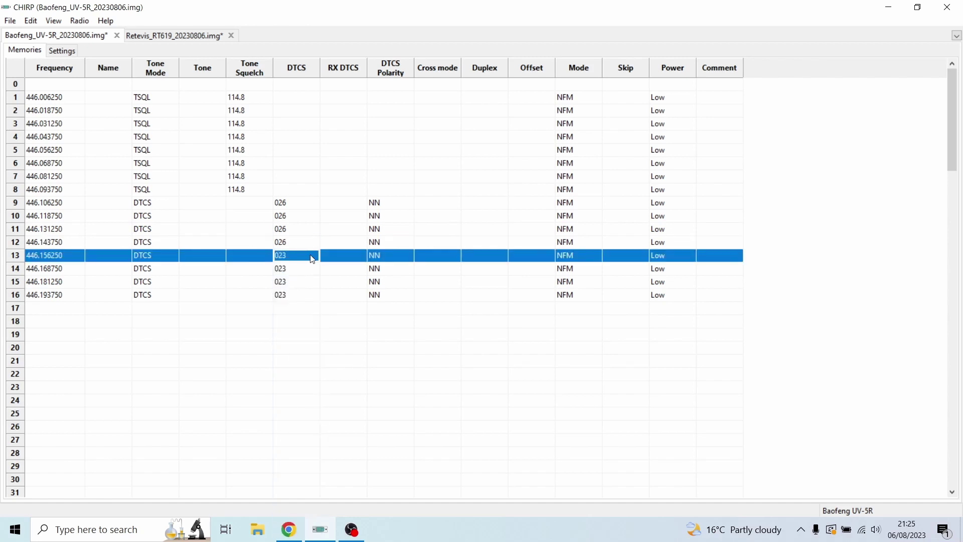
left_click(314, 256)
left_click(314, 256)
left_click(281, 24)
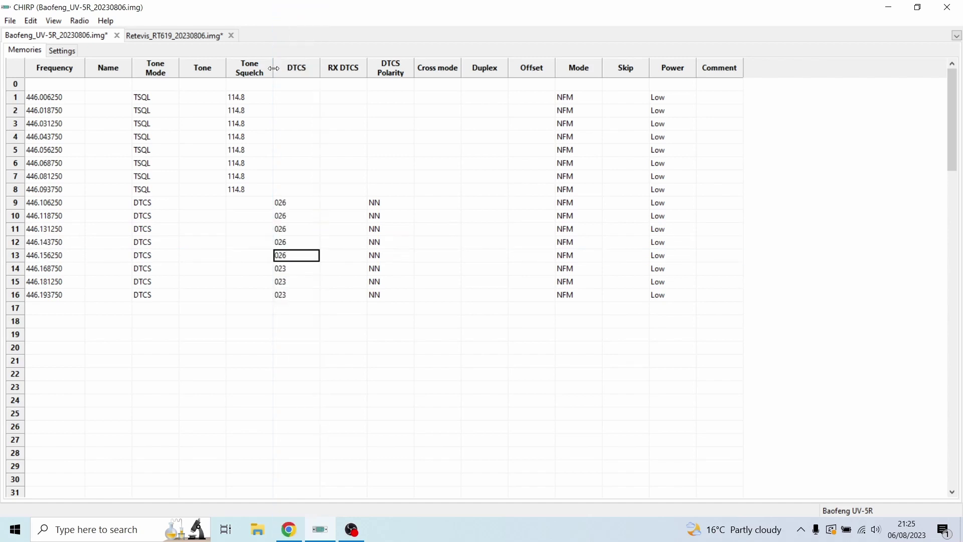
left_click(283, 268)
left_click(314, 268)
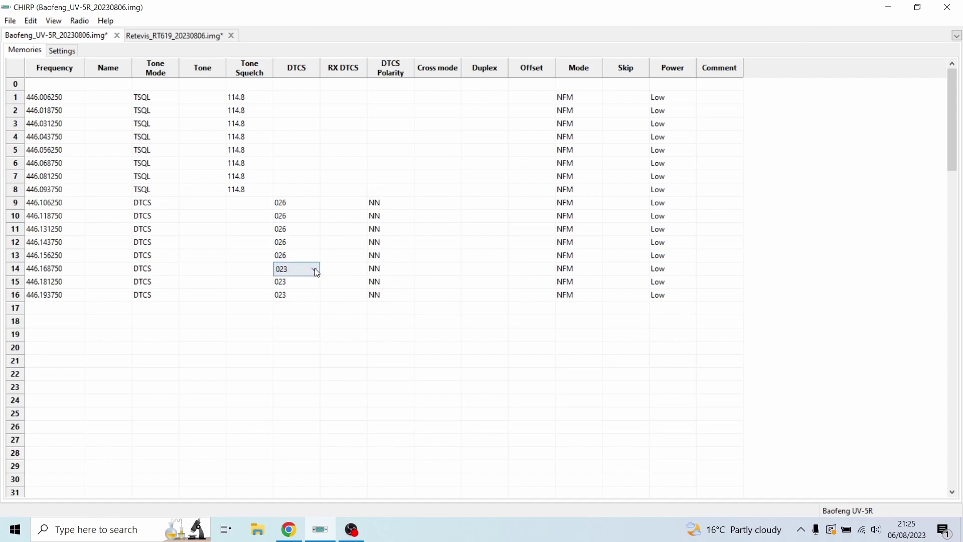
left_click(314, 269)
left_click(284, 25)
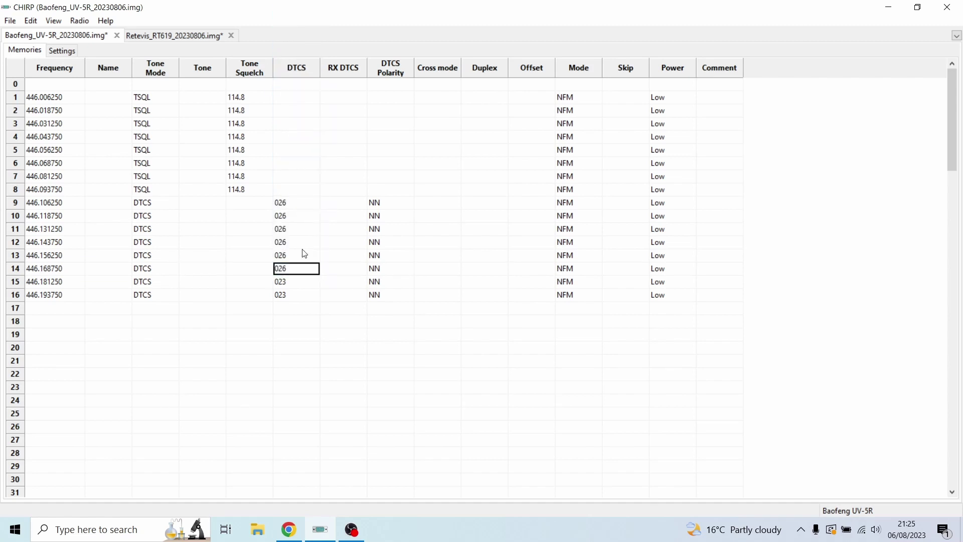
- Set the DTCS code of memories 15 and 16 to 026
left_click(304, 282)
left_click(314, 282)
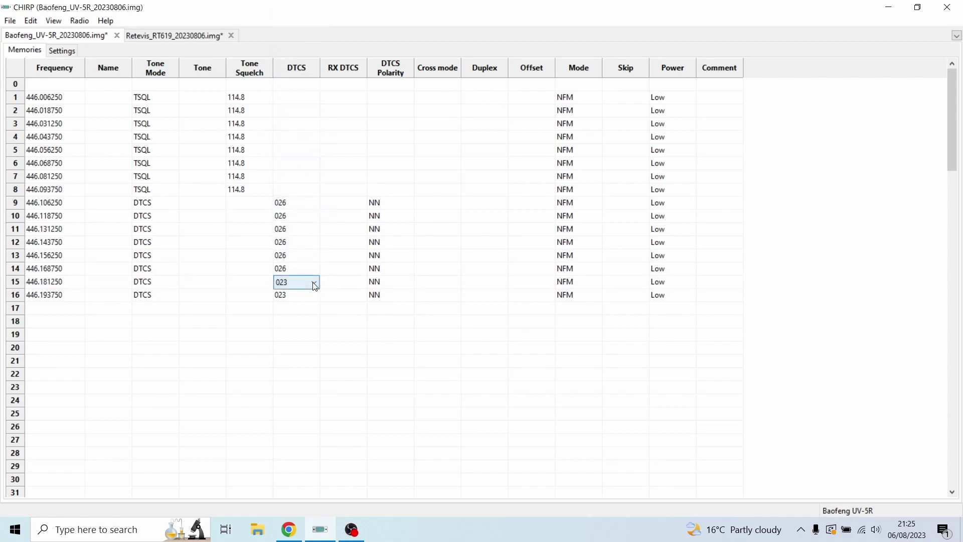
left_click(314, 282)
left_click(302, 25)
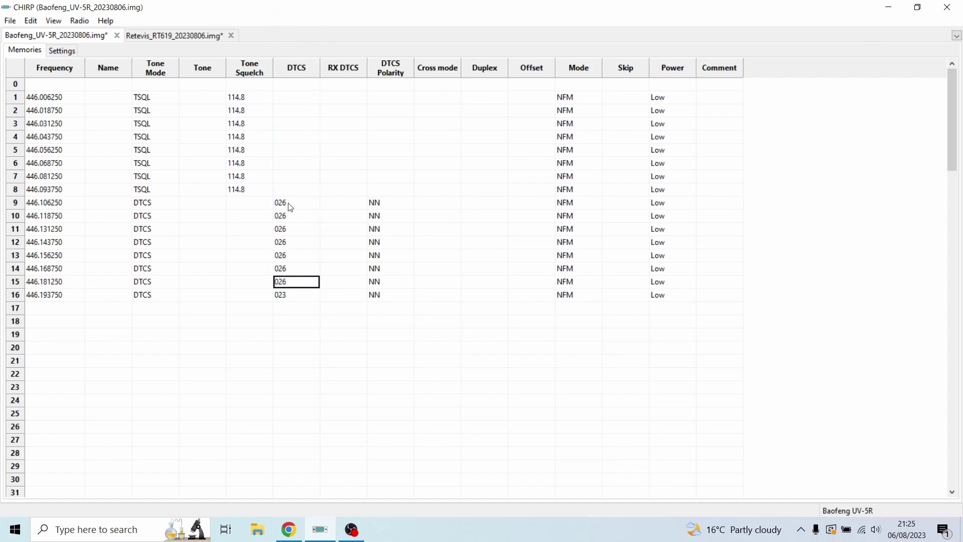
left_click(303, 300)
left_click(314, 295)
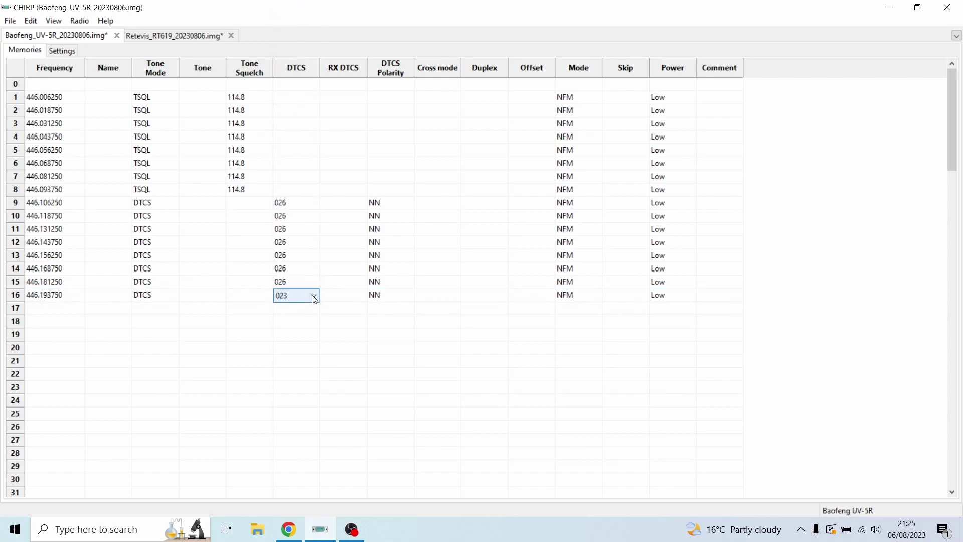
left_click(314, 295)
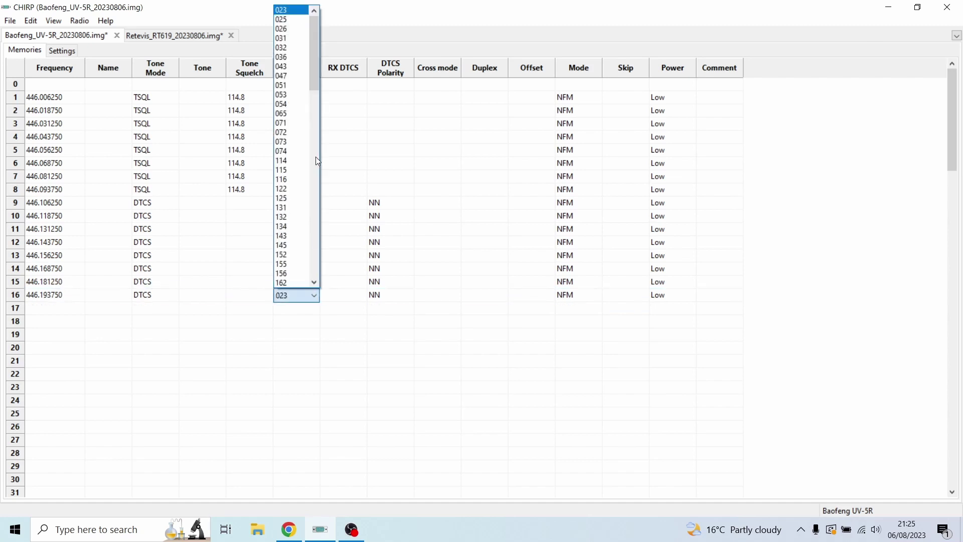
left_click(289, 28)
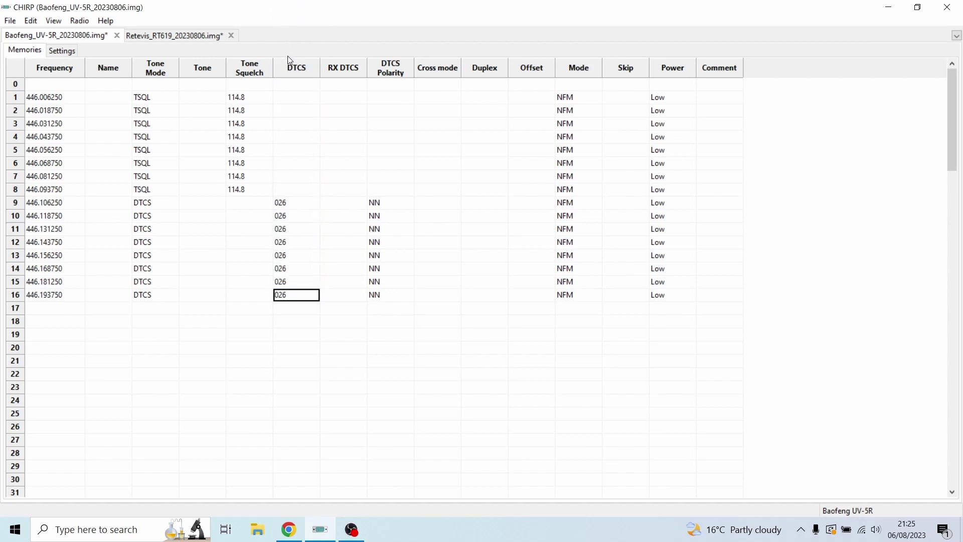
left_click(290, 323)
left_click(287, 308)
left_click(293, 323)
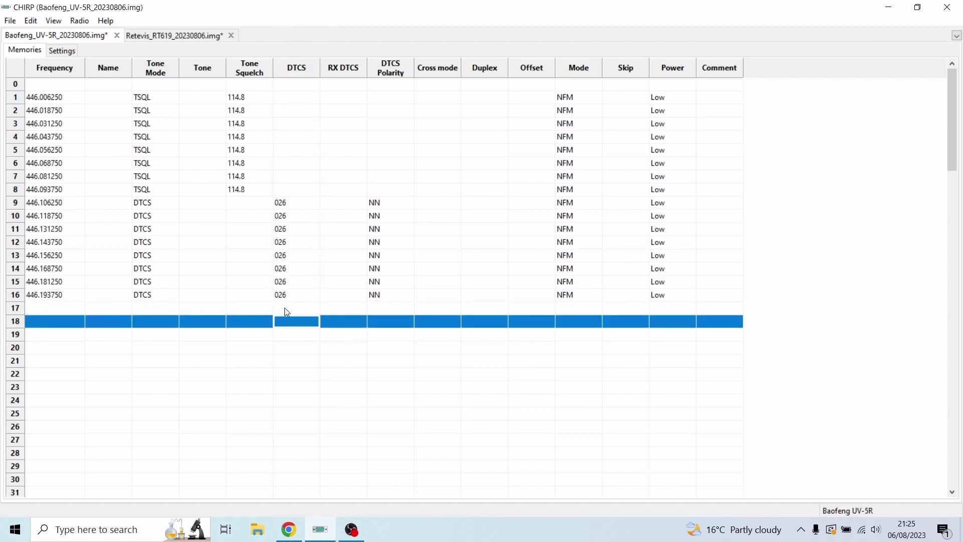
left_click(286, 310)
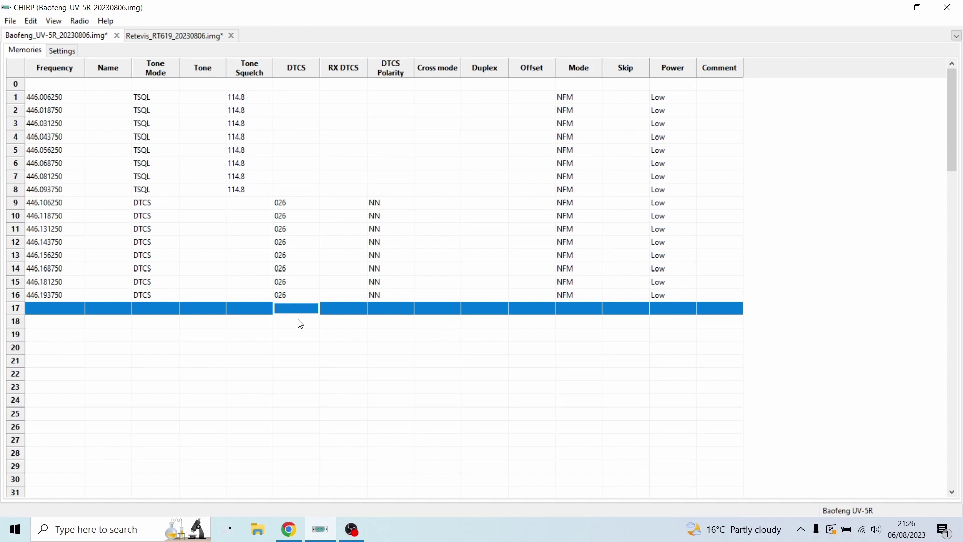
left_click(271, 321)
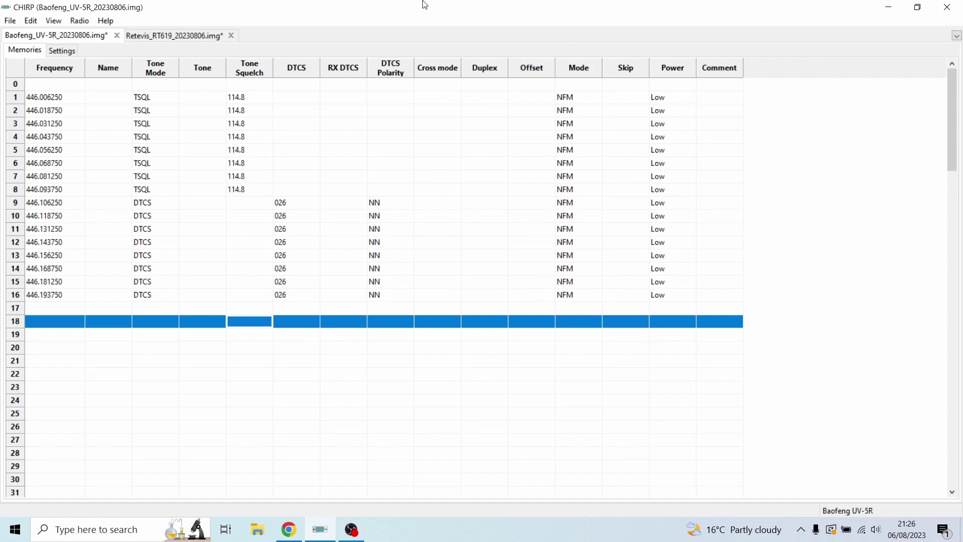
- Start uploading the image to the Baofeng UV-5R through USB-SERIAL CH340 (COM5), accepting the upload instructions
left_click(80, 21)
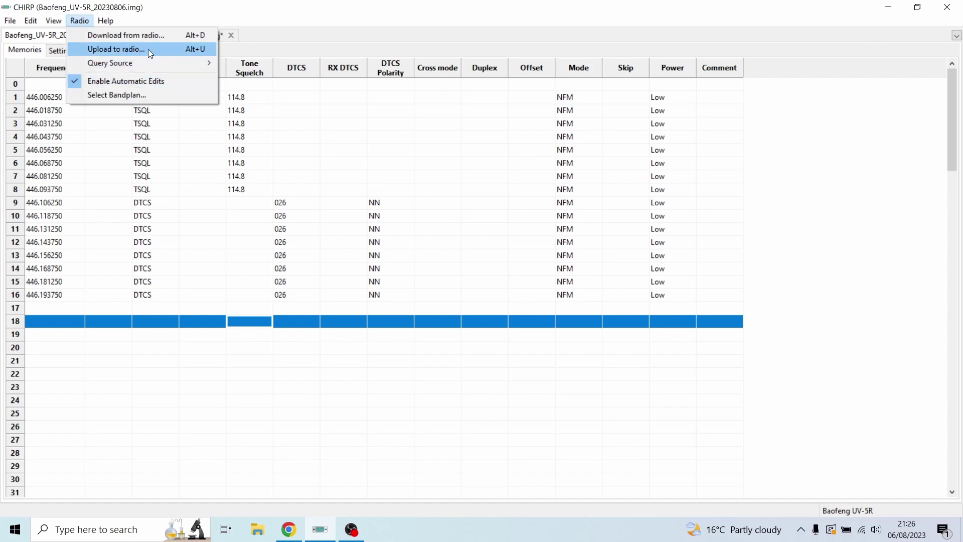
left_click(148, 49)
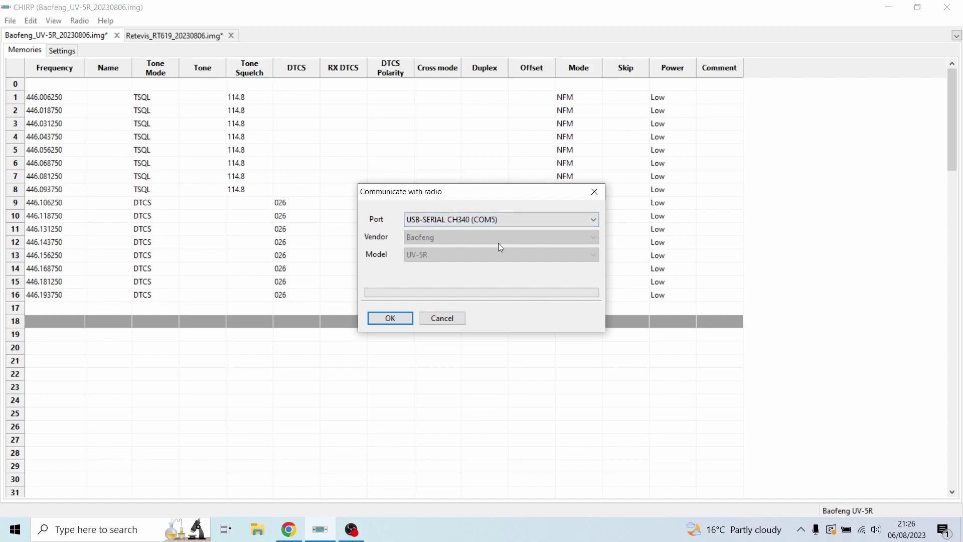
left_click(393, 321)
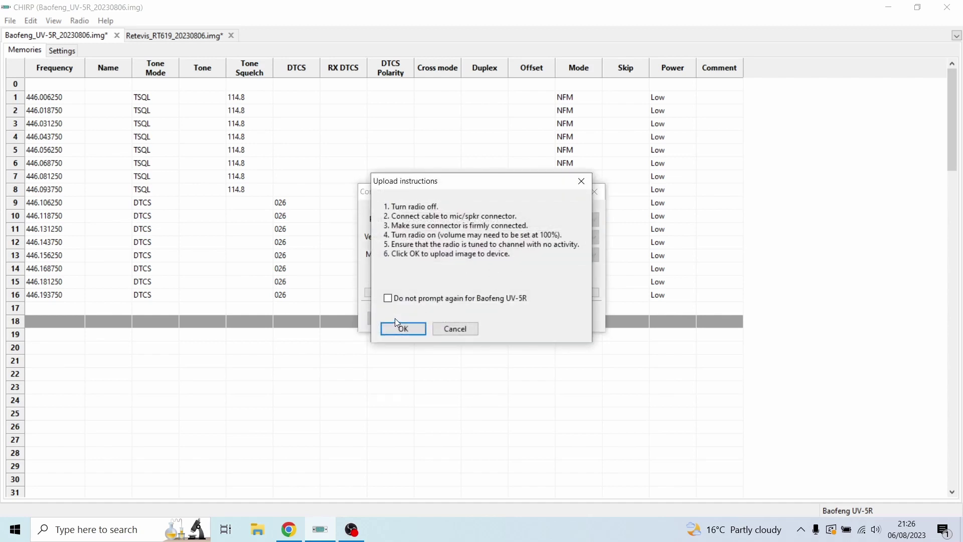
left_click(405, 329)
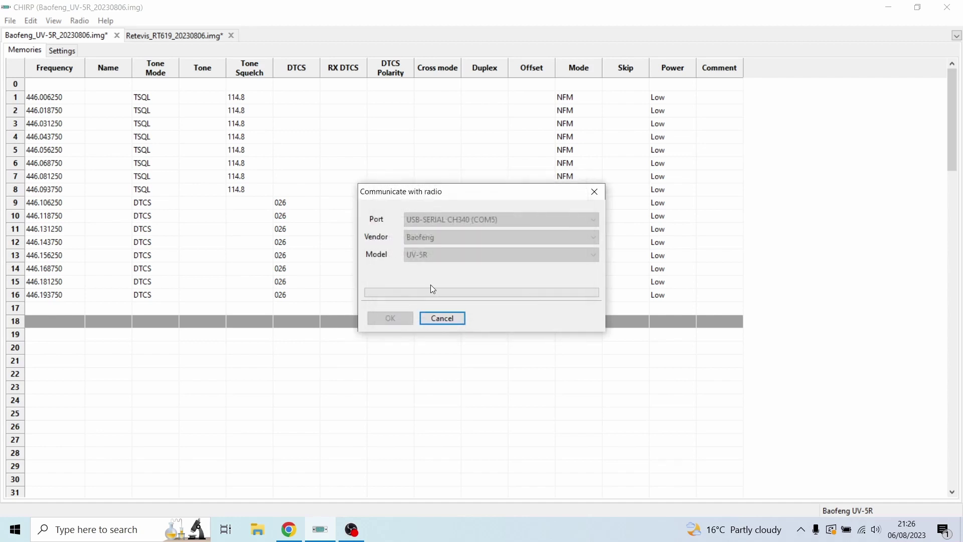